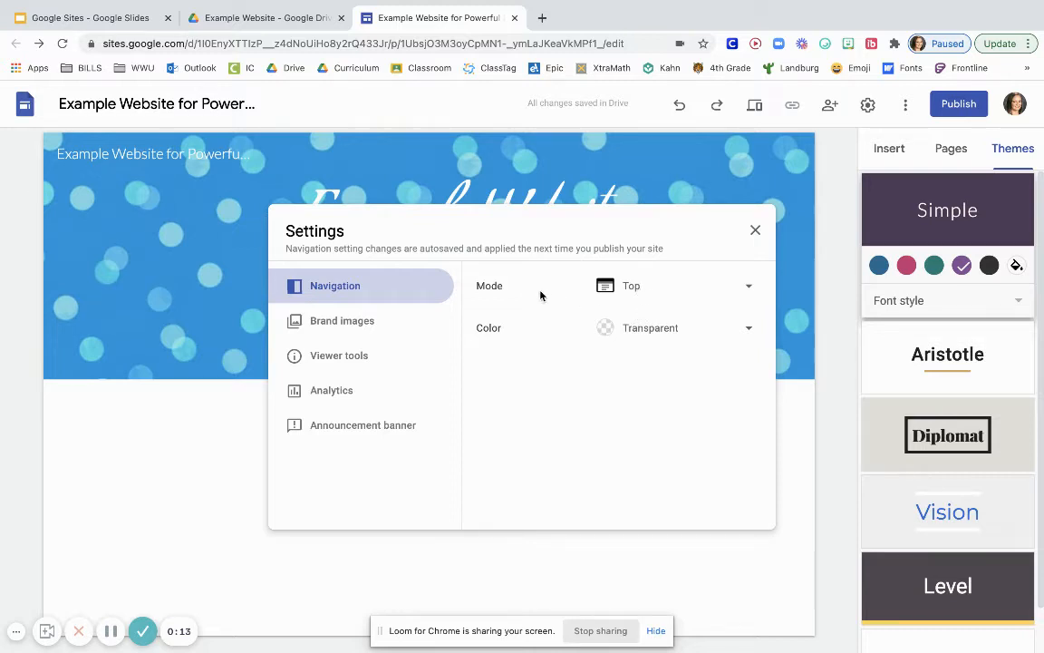
Set the site's navigation mode to Side.
click(663, 294)
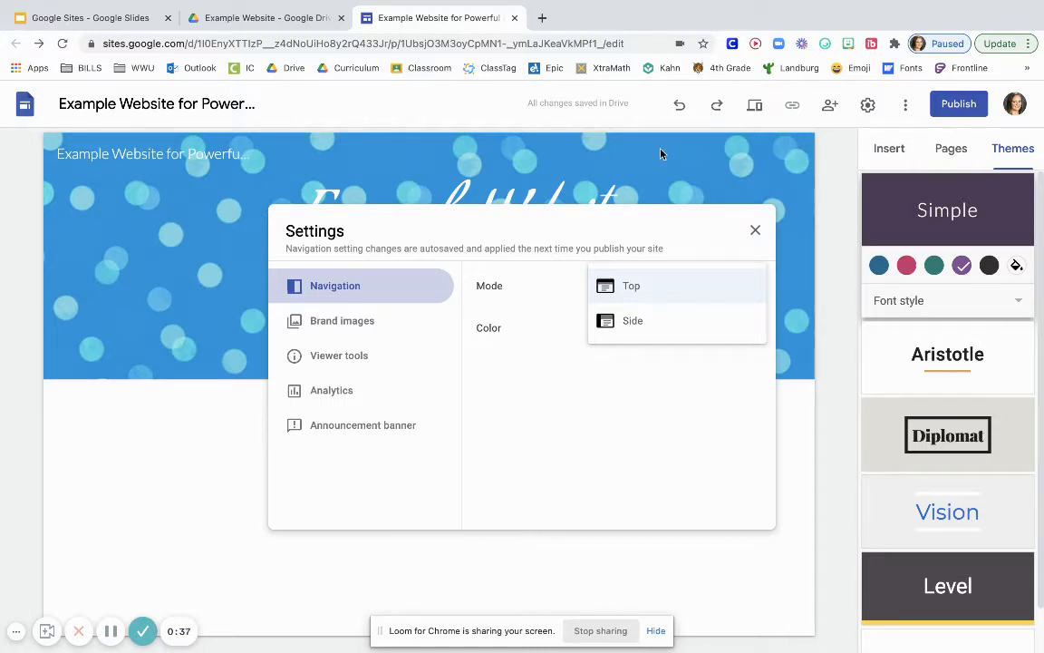
click(653, 328)
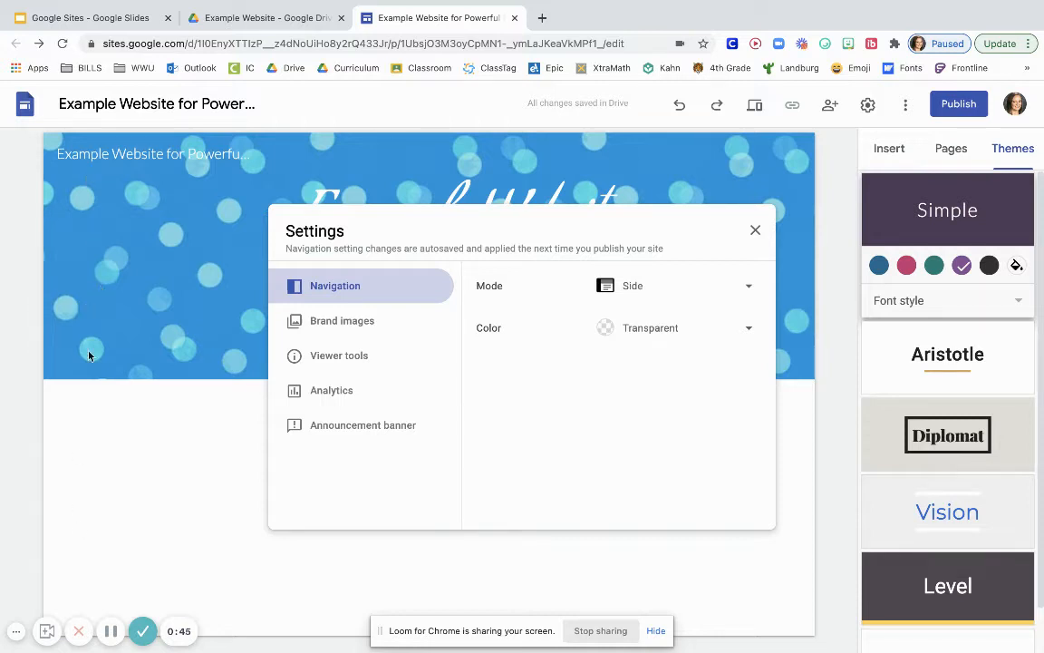
Try White and Black as the navigation color and return it to Transparent.
click(734, 331)
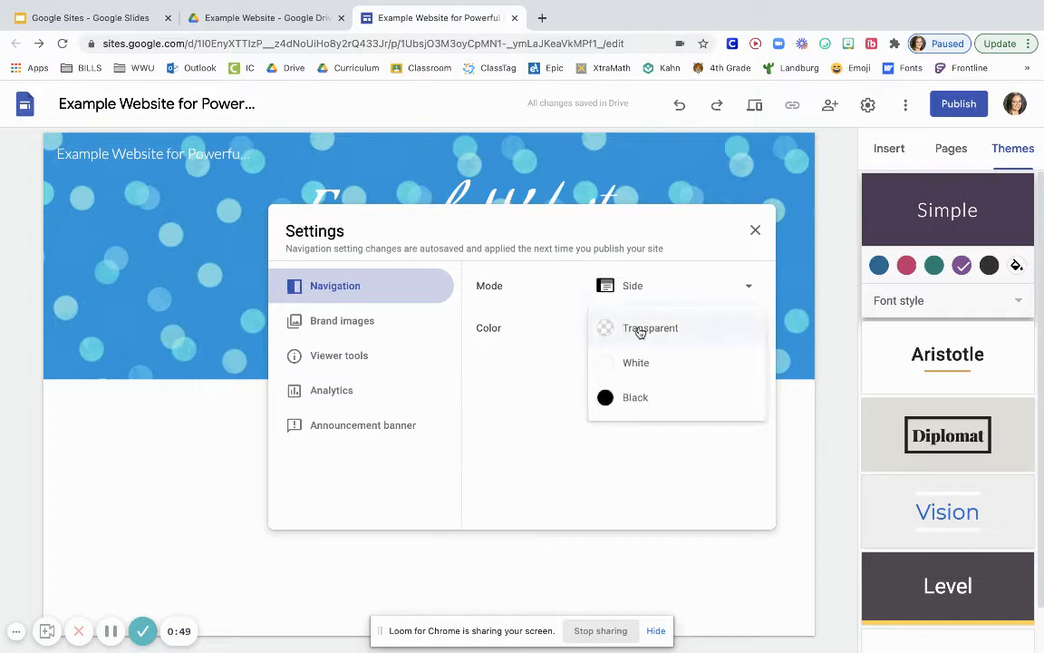
click(638, 362)
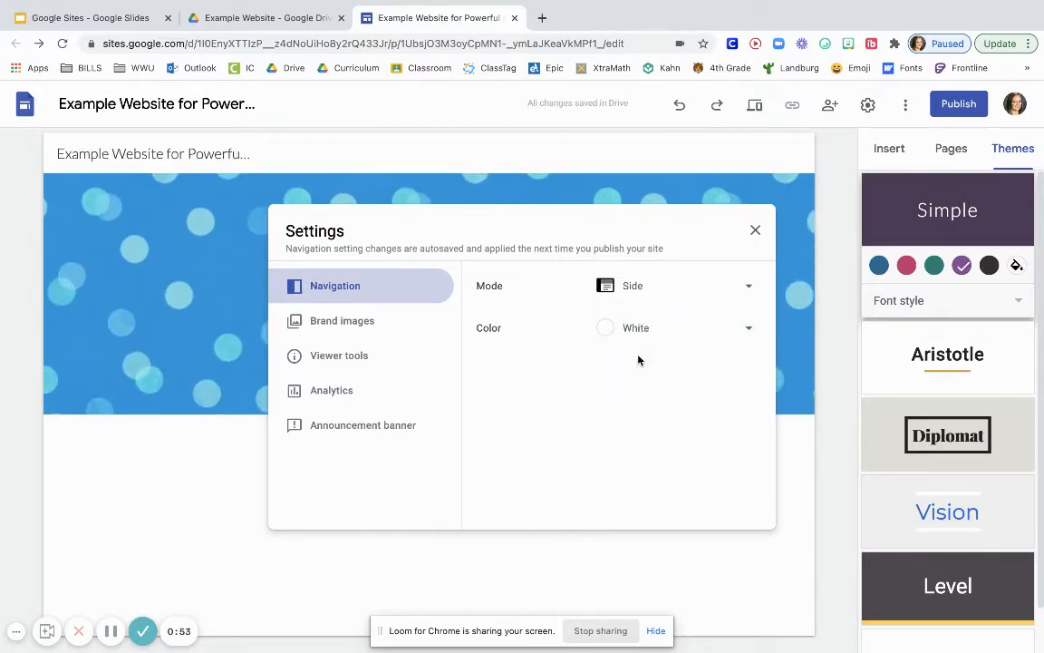
click(646, 330)
click(633, 365)
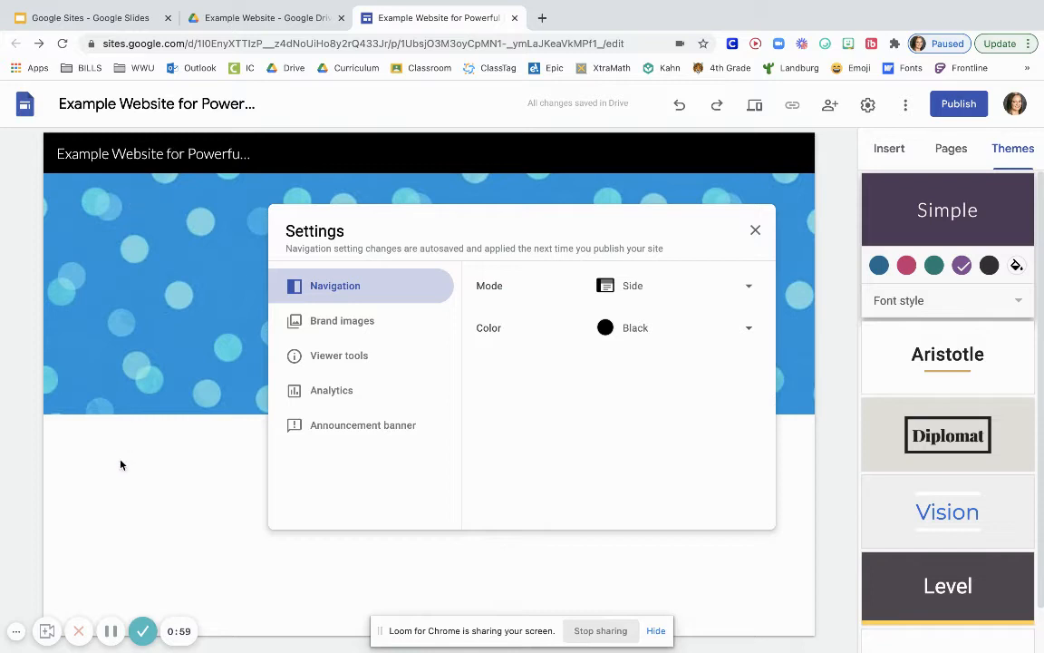
click(668, 342)
click(639, 261)
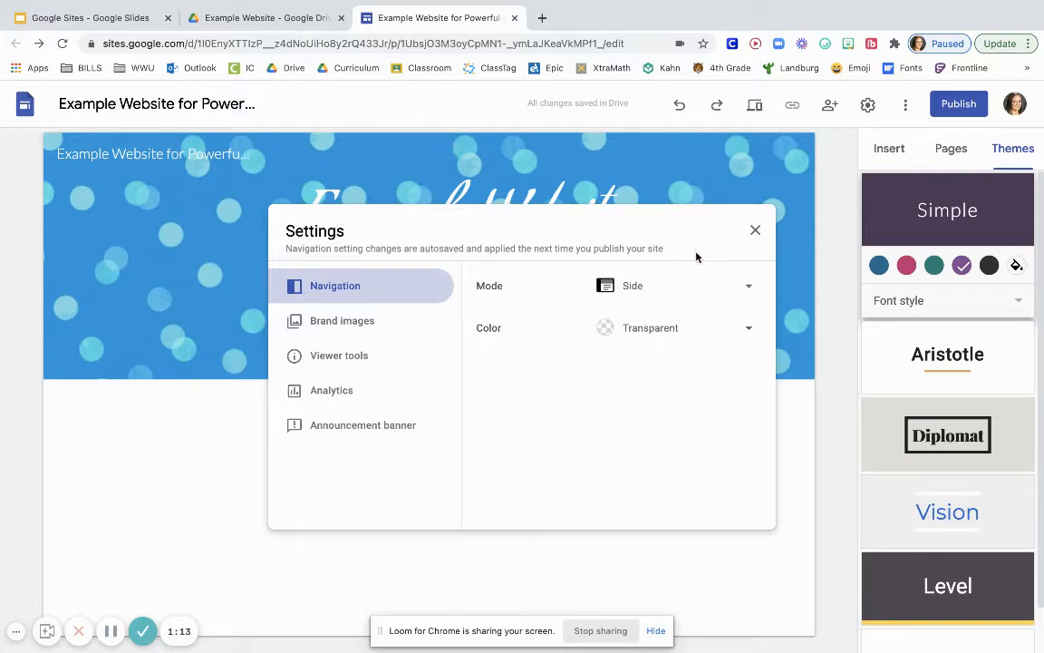
Preview the site with the navigation color set to White and set the color back to Transparent.
click(708, 328)
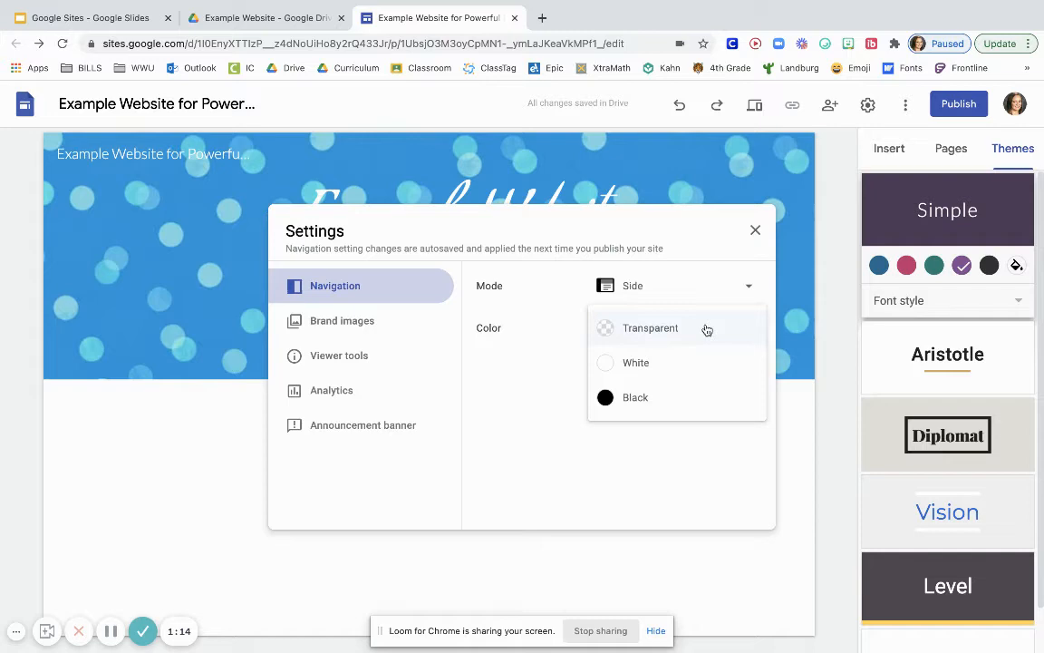
click(651, 371)
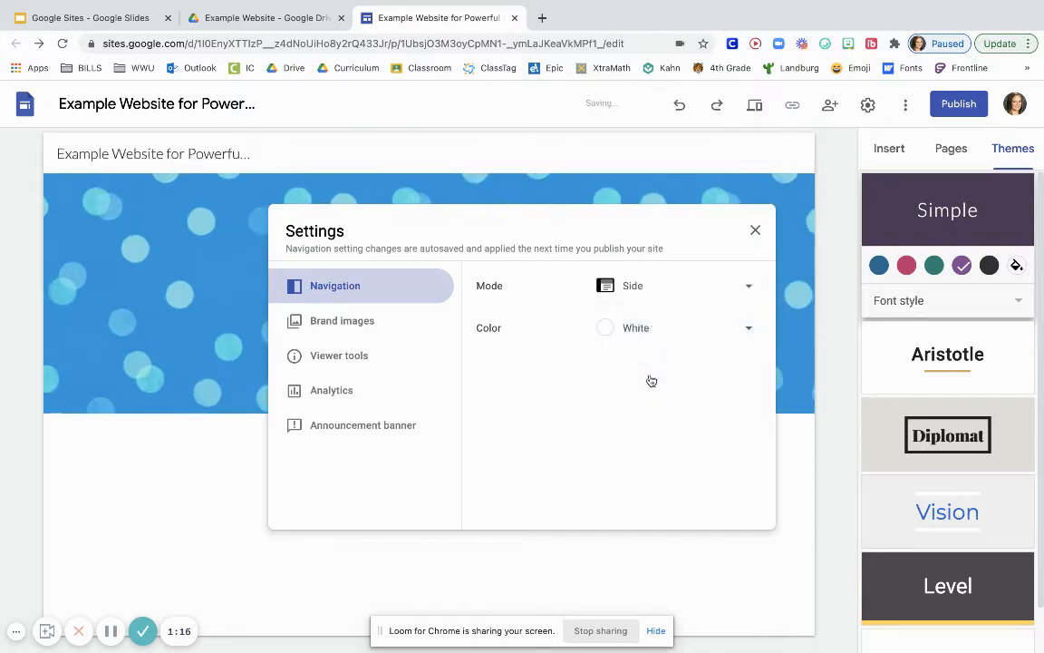
click(755, 230)
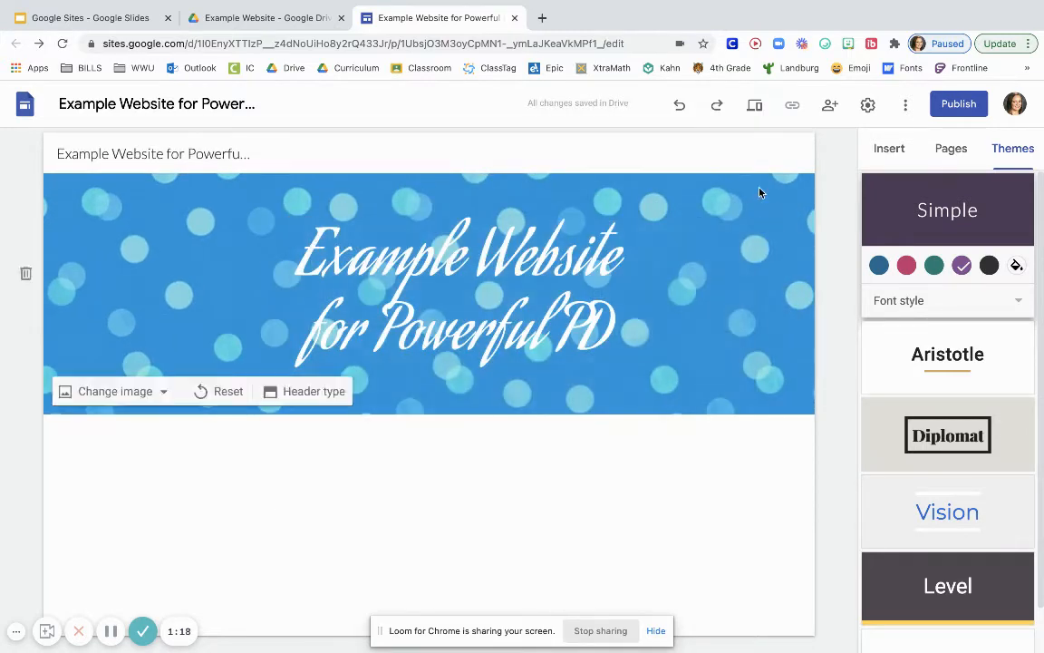
click(754, 106)
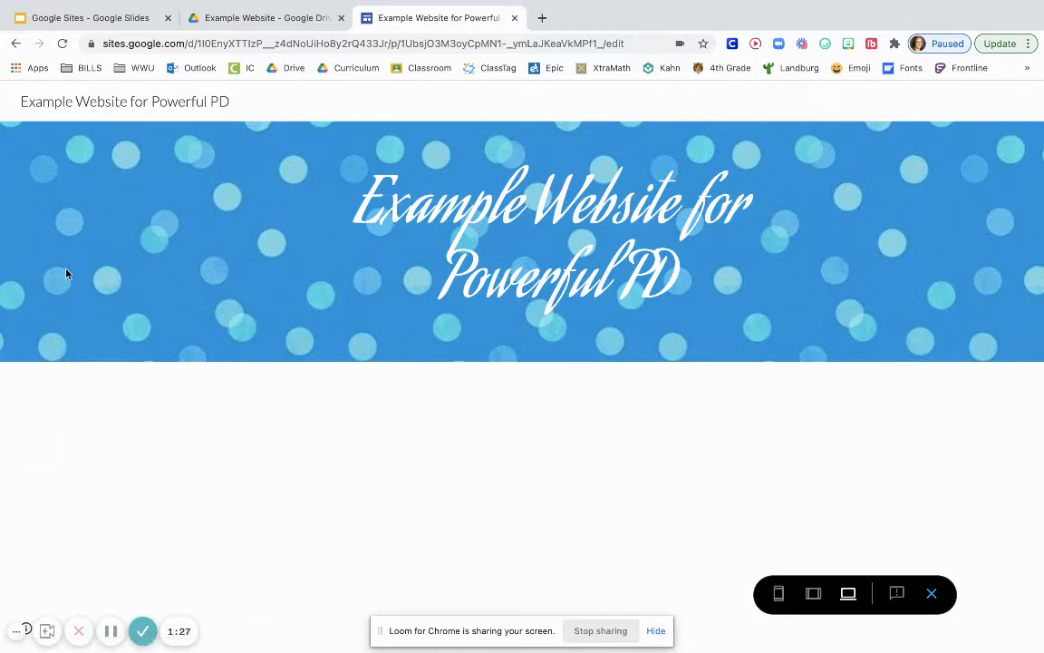
click(934, 594)
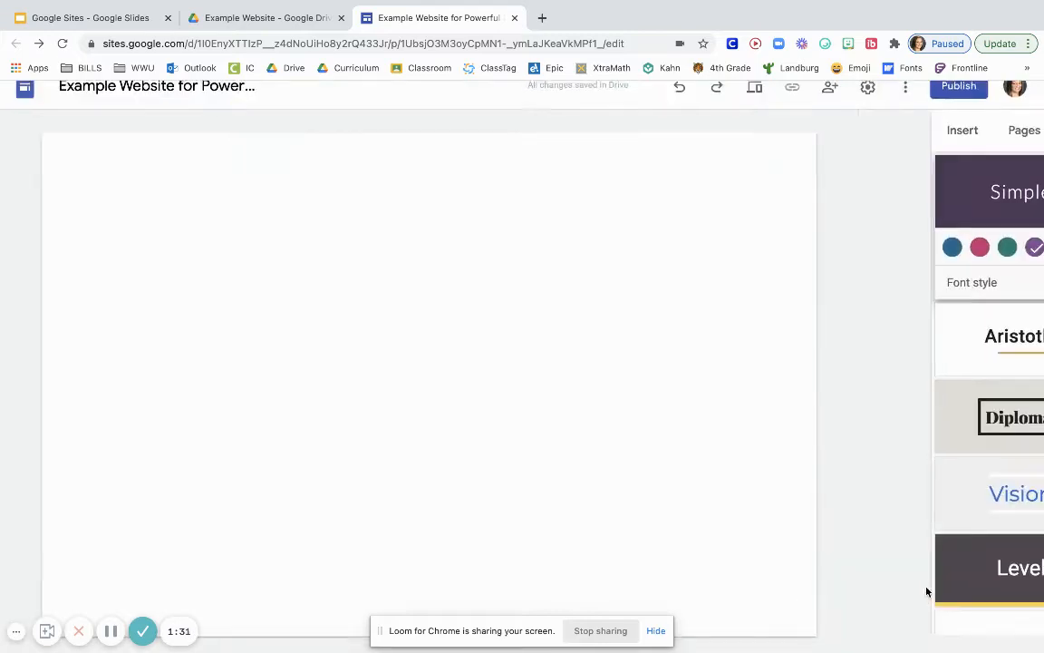
click(868, 105)
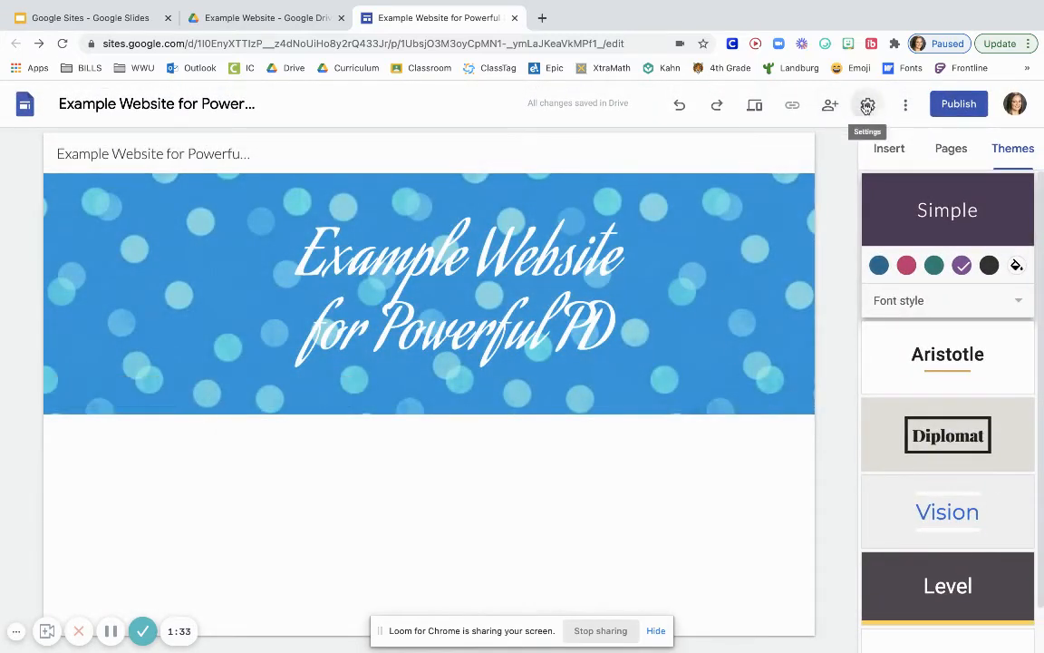
click(649, 329)
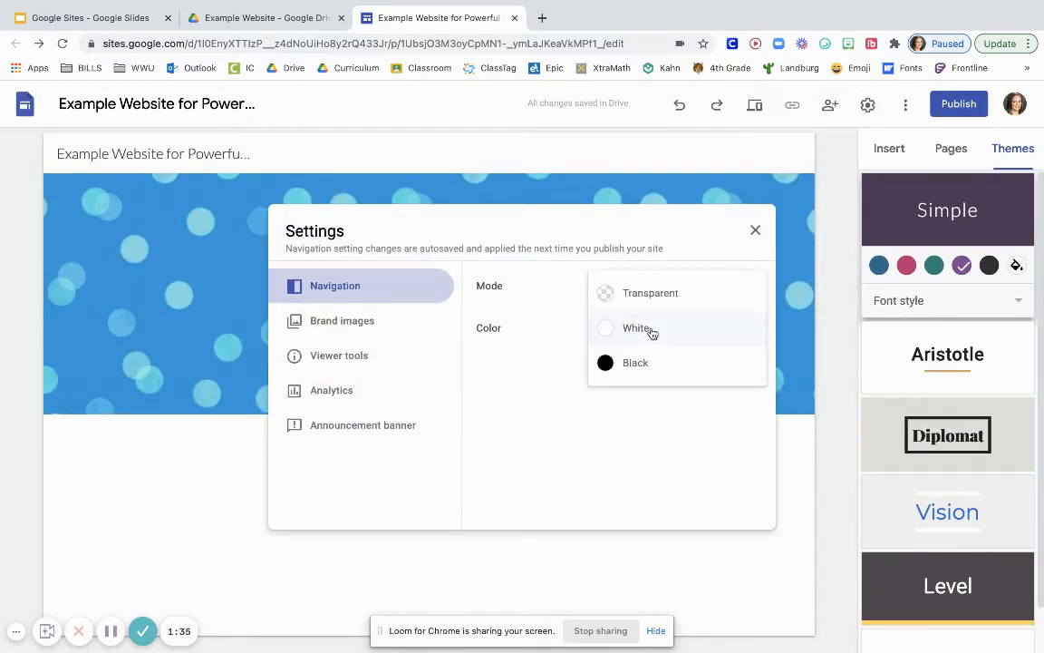
click(642, 294)
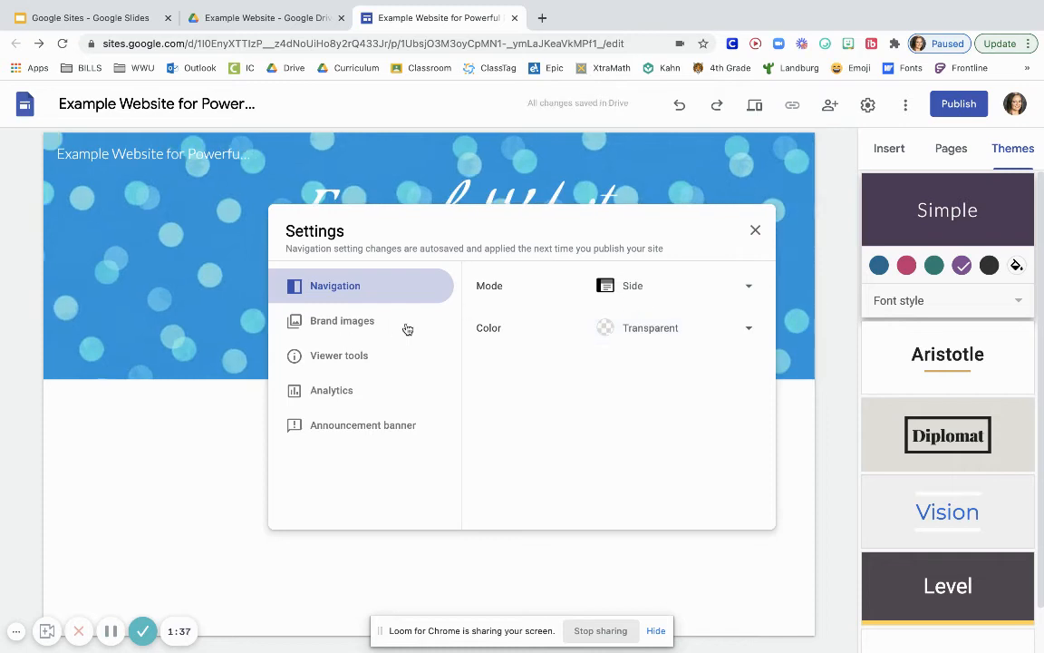
Open the brand image settings and look at the Drive and computer sources for a logo without choosing an image.
click(326, 318)
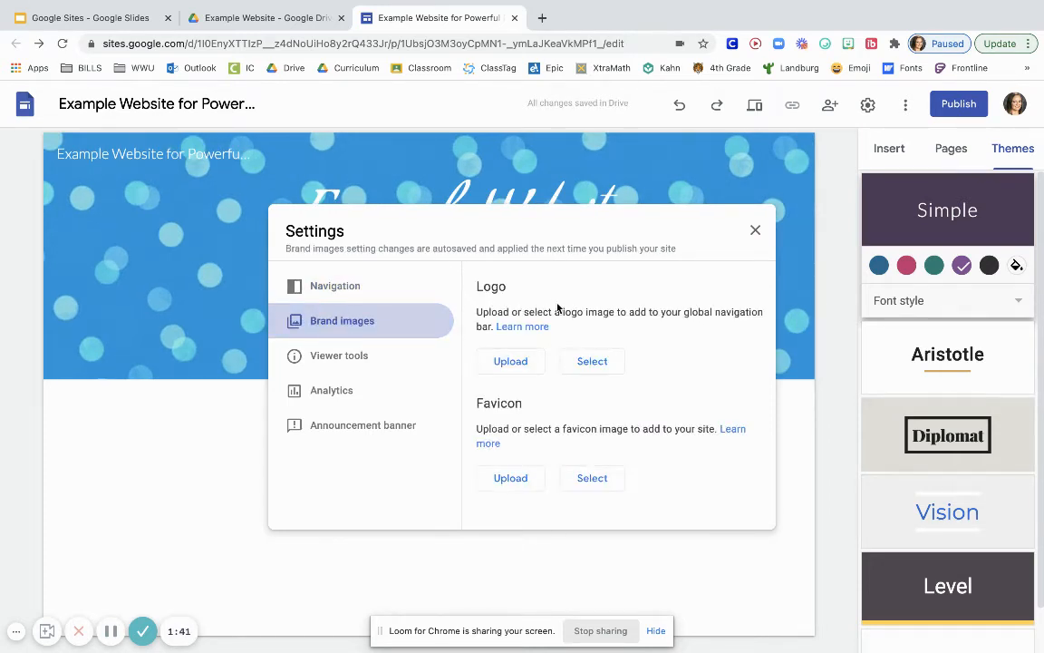
click(594, 363)
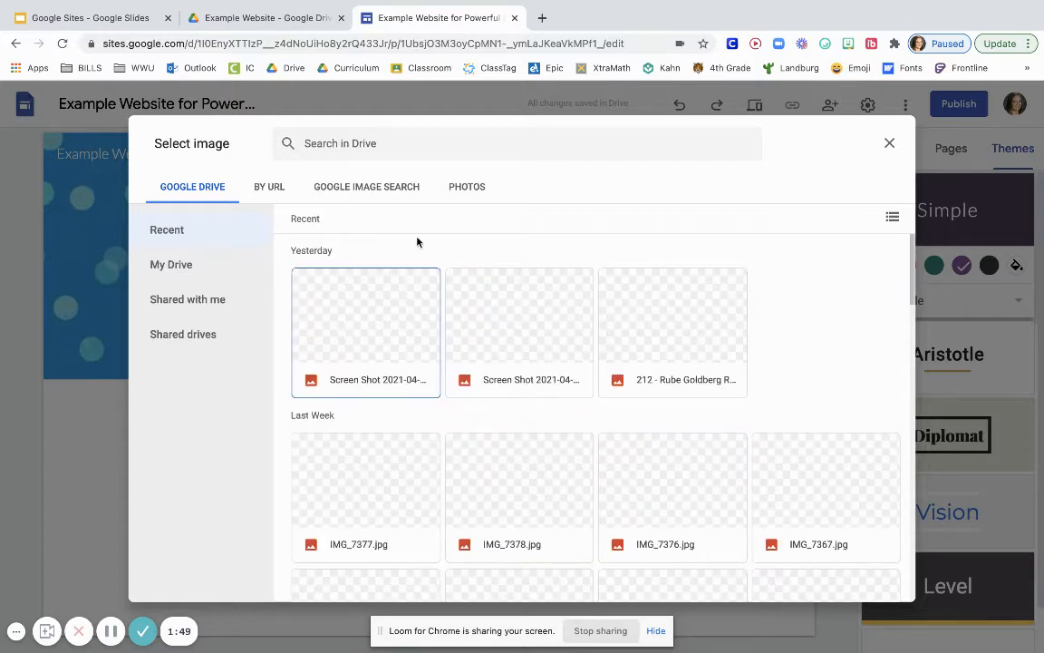
click(890, 145)
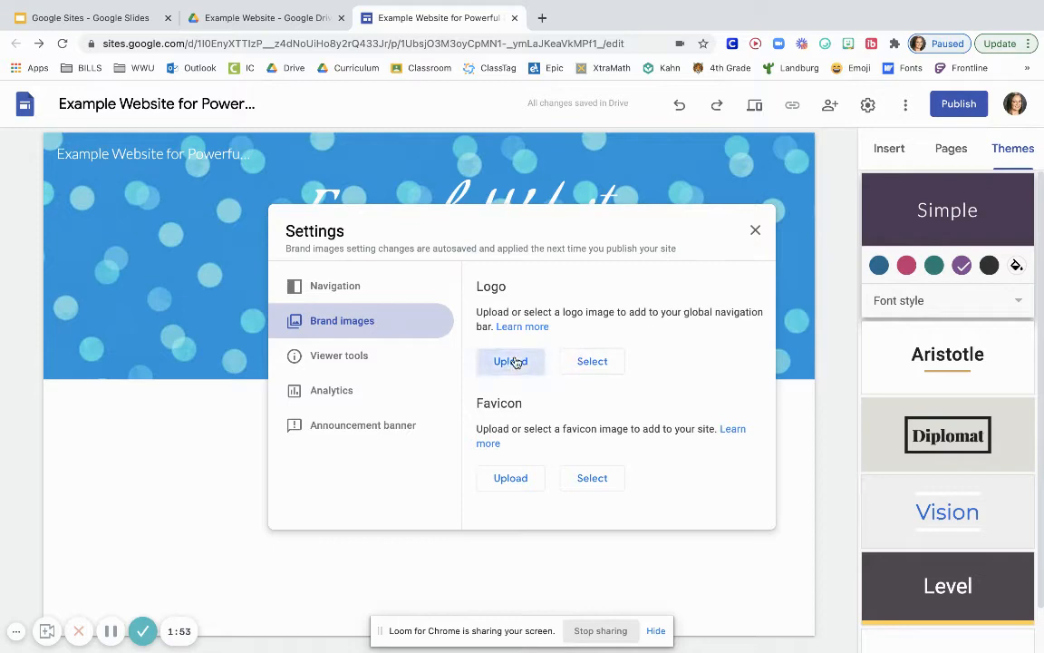
click(514, 361)
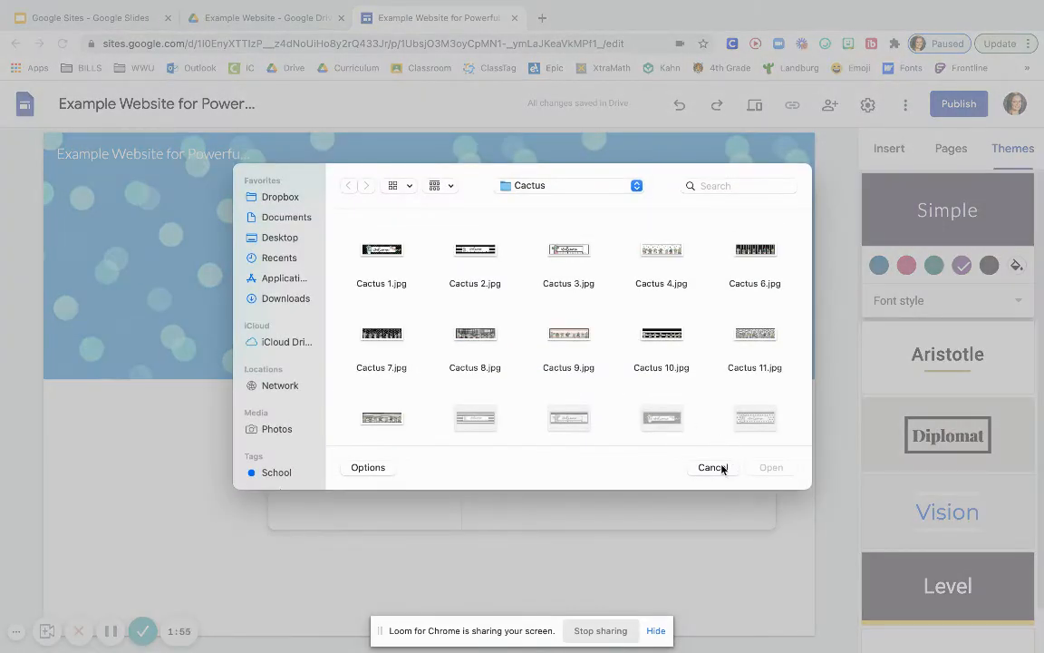
click(713, 467)
Insert the "3 Fushia Gerbera" flower image from Drive's Teaching Resources > Decor - Posters > Spring folder as the site logo.
click(611, 365)
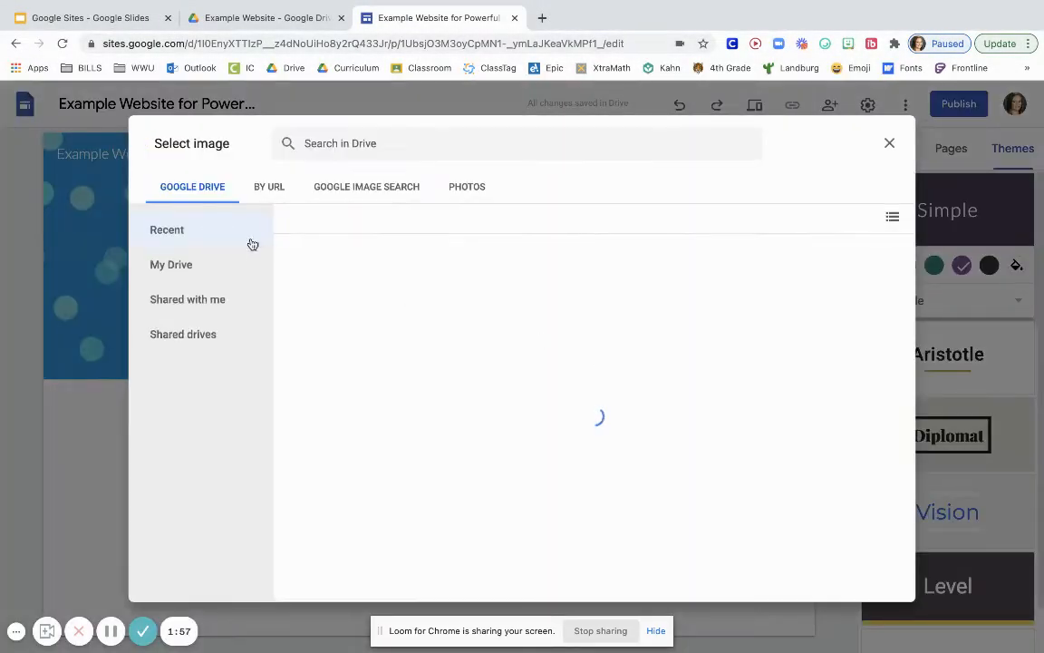
click(201, 264)
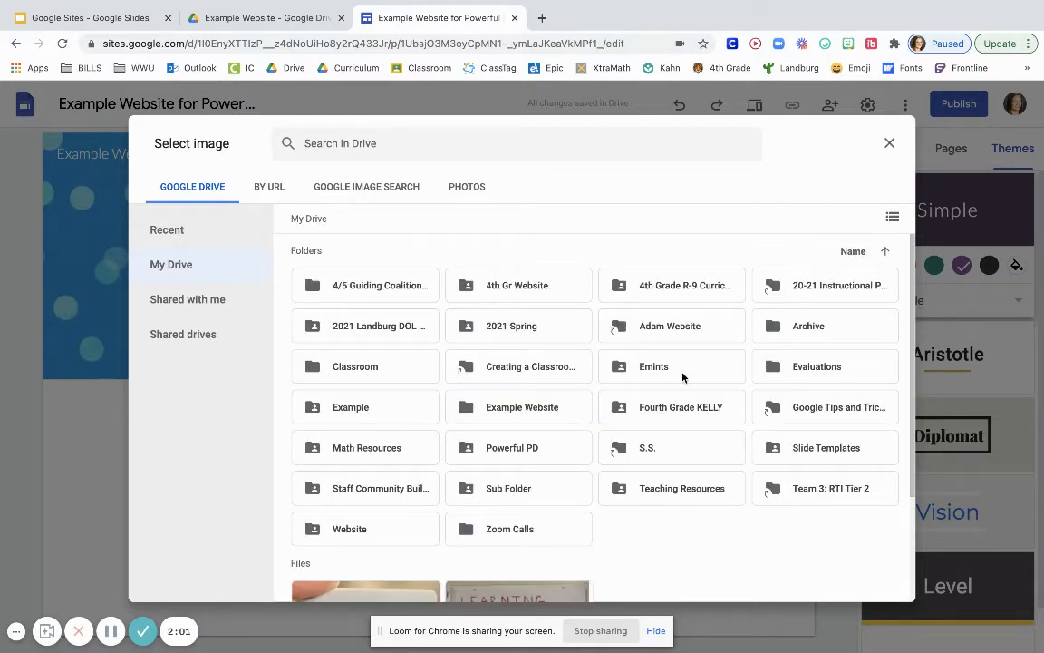
double_click(658, 486)
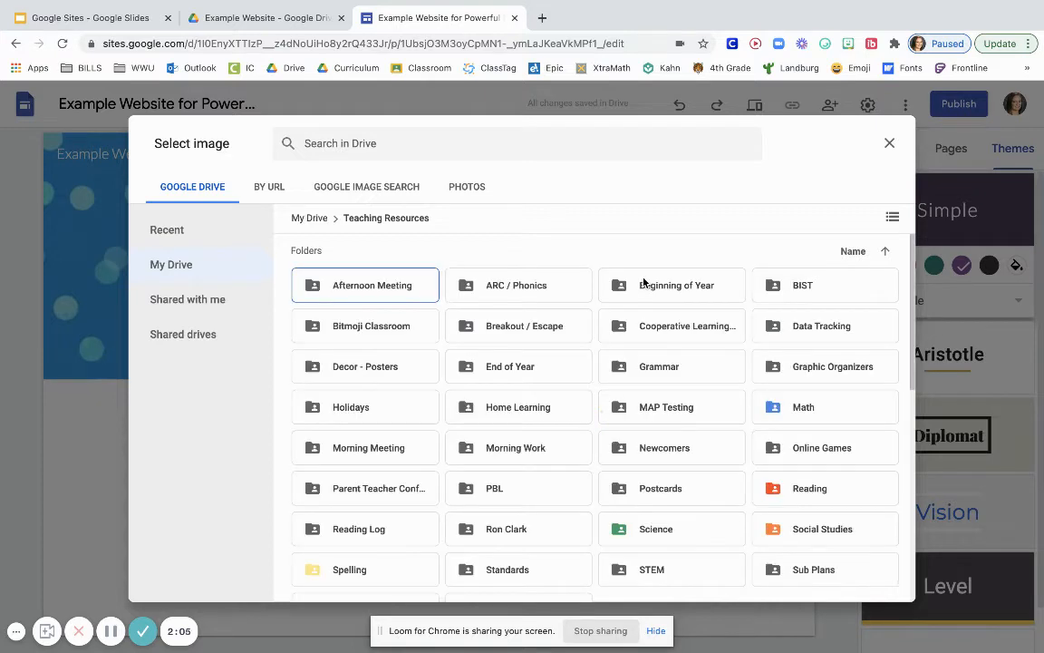
double_click(361, 367)
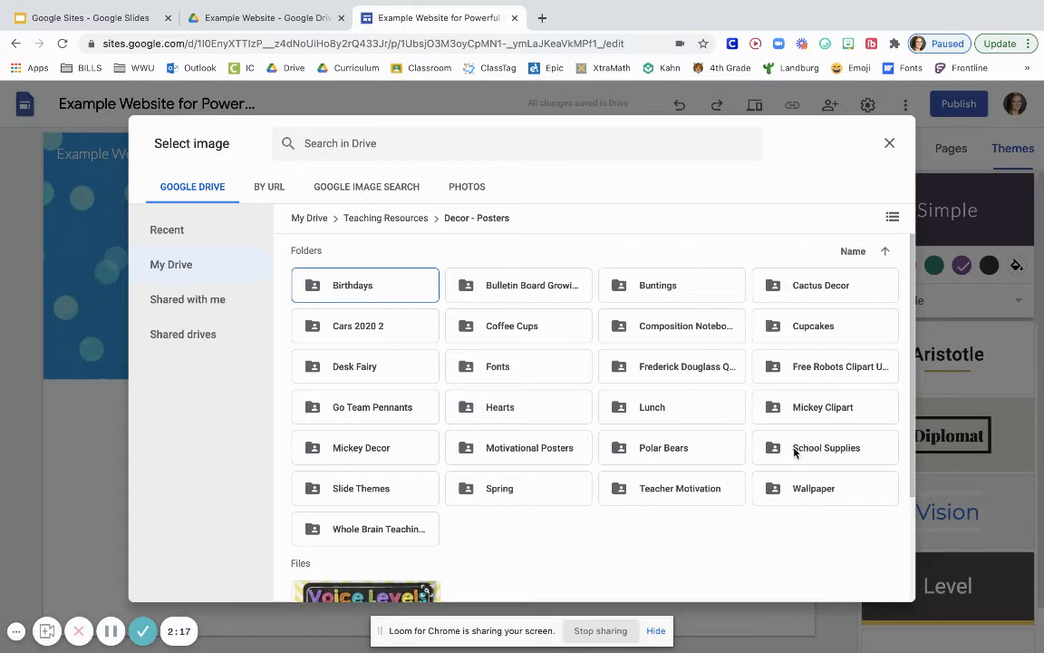
double_click(552, 487)
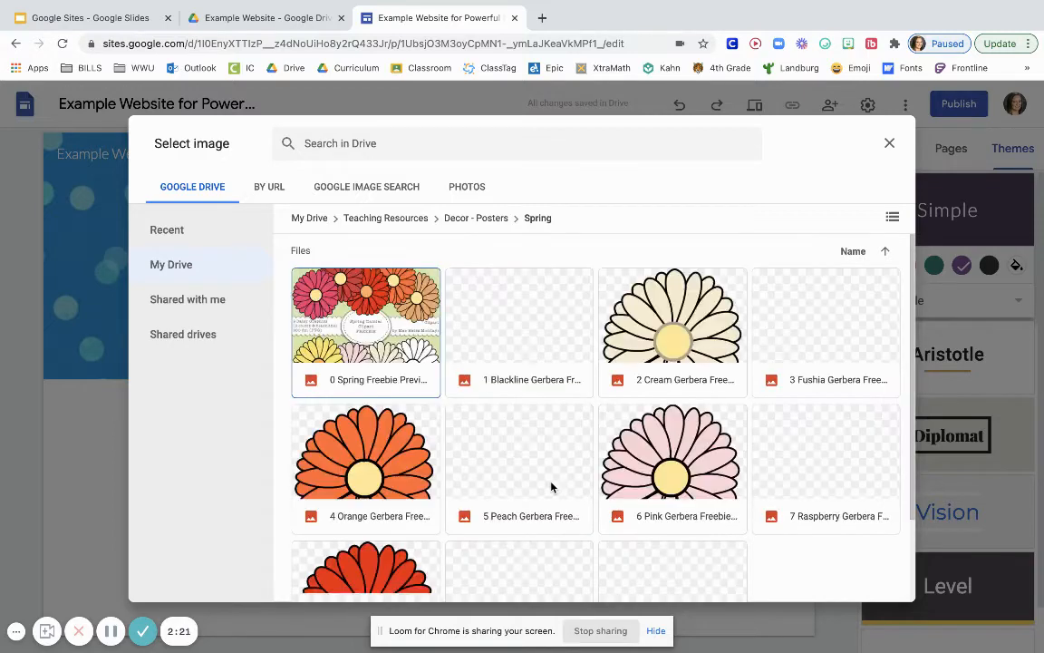
scroll(551, 488, down, 2)
scroll(551, 488, up, 2)
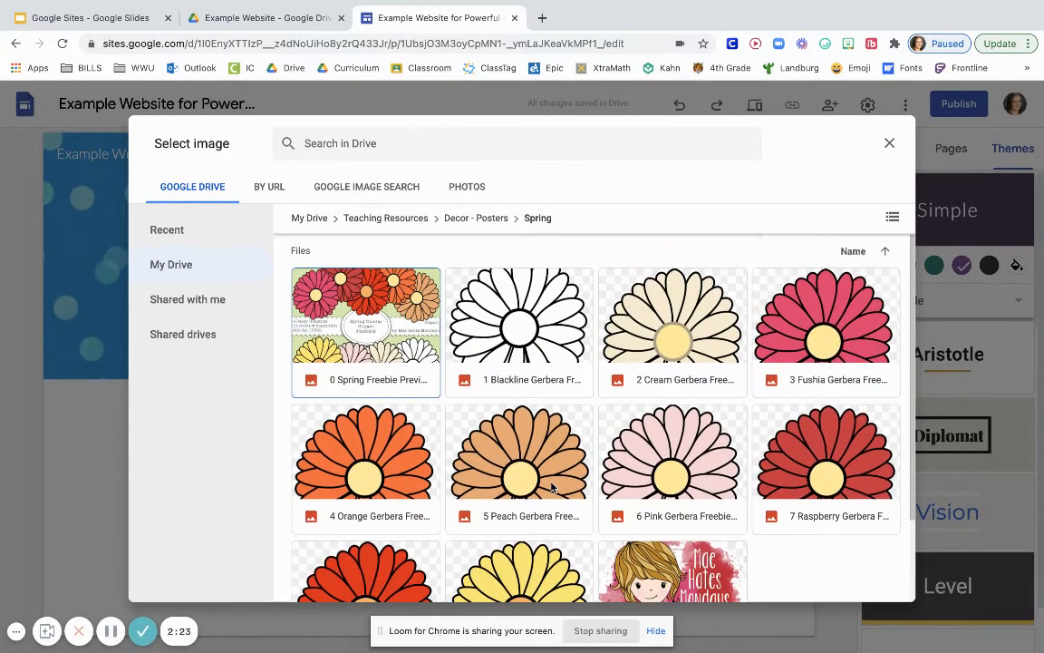
click(827, 325)
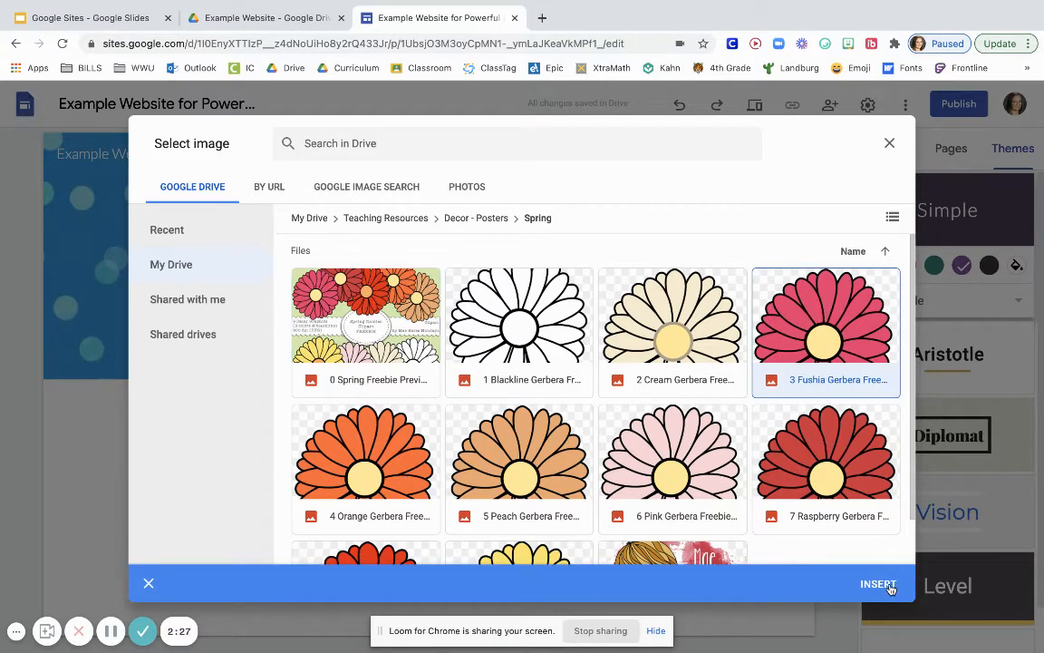
click(878, 584)
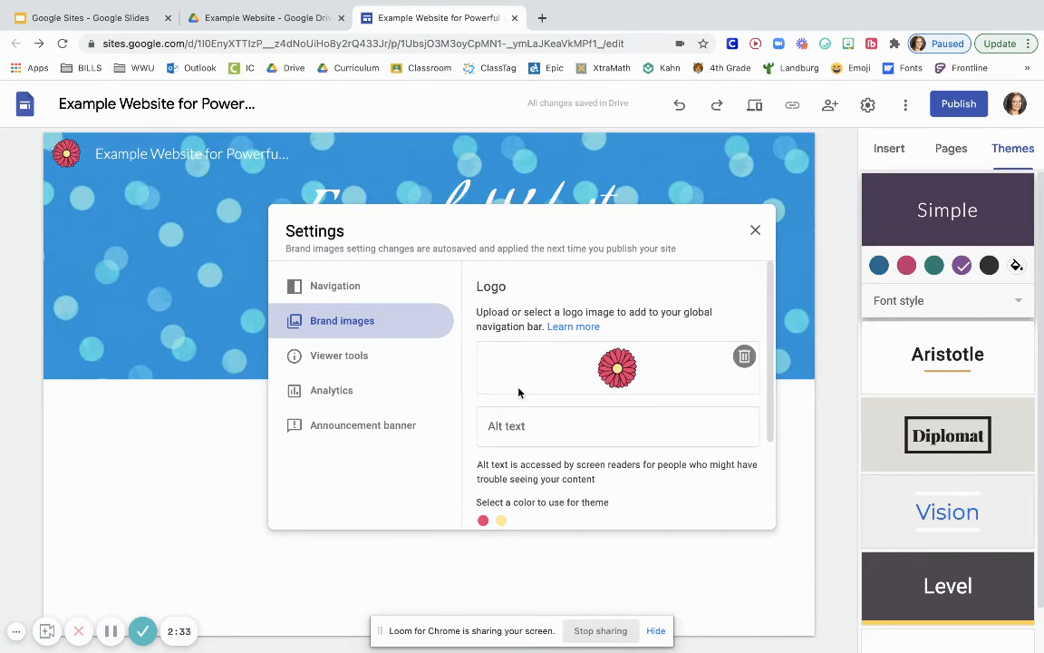
Try the logo's yellow as the theme color and settle on its pink.
scroll(572, 353, down, 2)
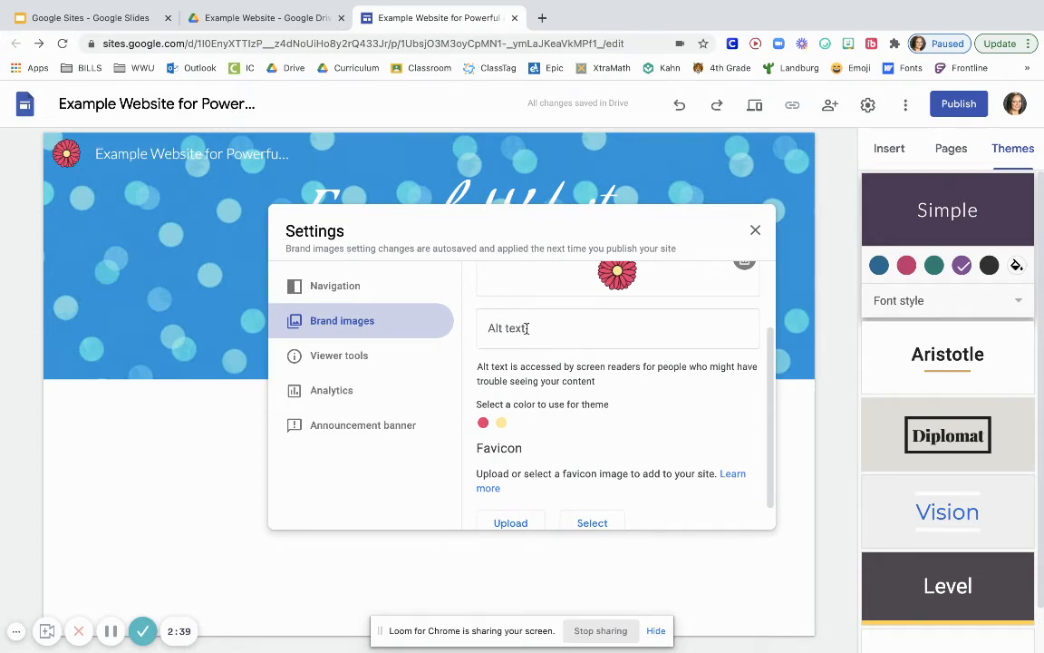
click(502, 424)
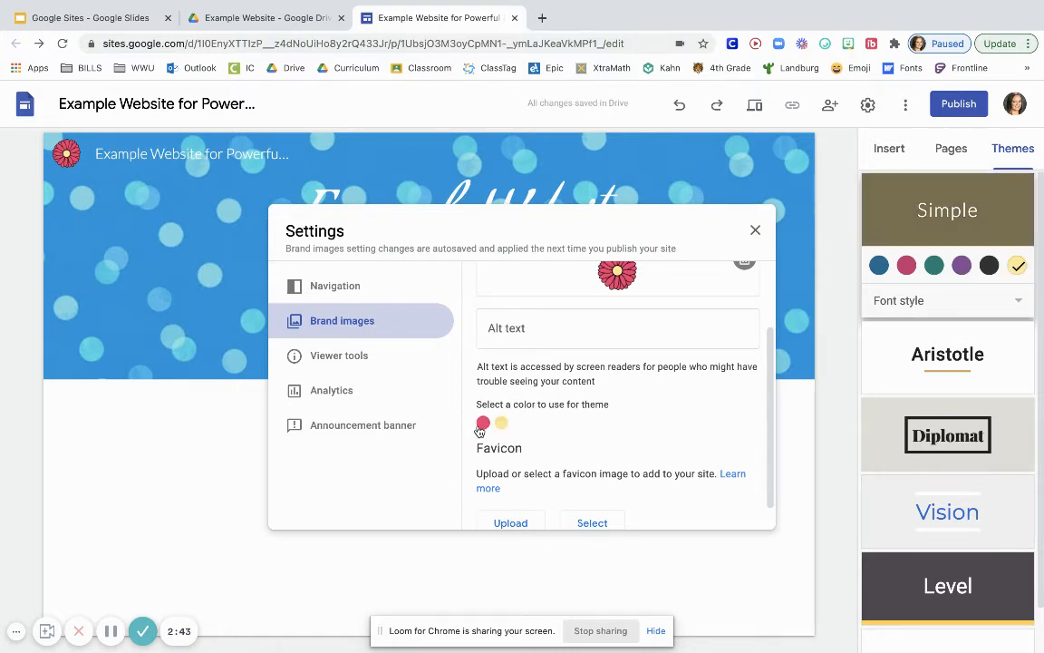
click(481, 424)
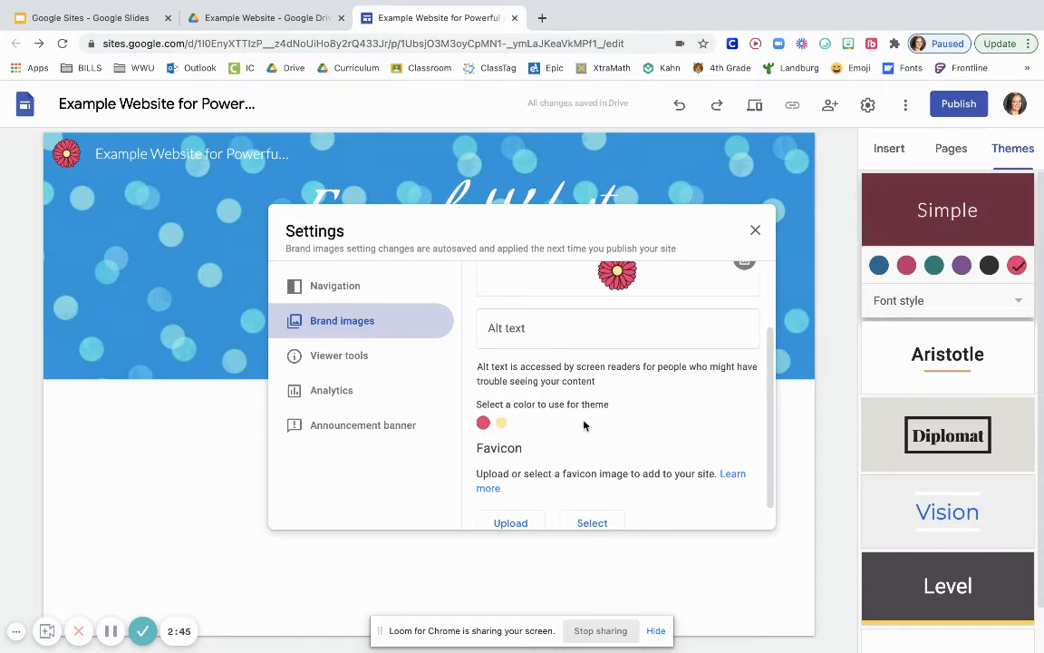
Start selecting a favicon image from Drive and open the My Drive folder Teaching Resources > Decor - Posters > Cactus Decor > Clipart.
scroll(553, 426, down, 1)
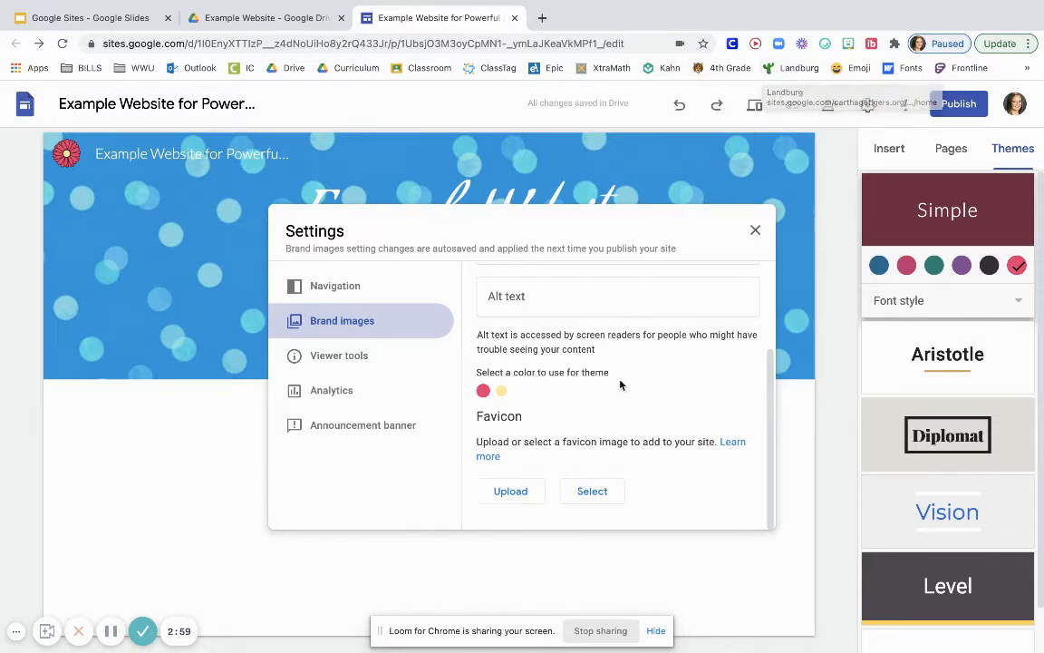
scroll(620, 386, up, 3)
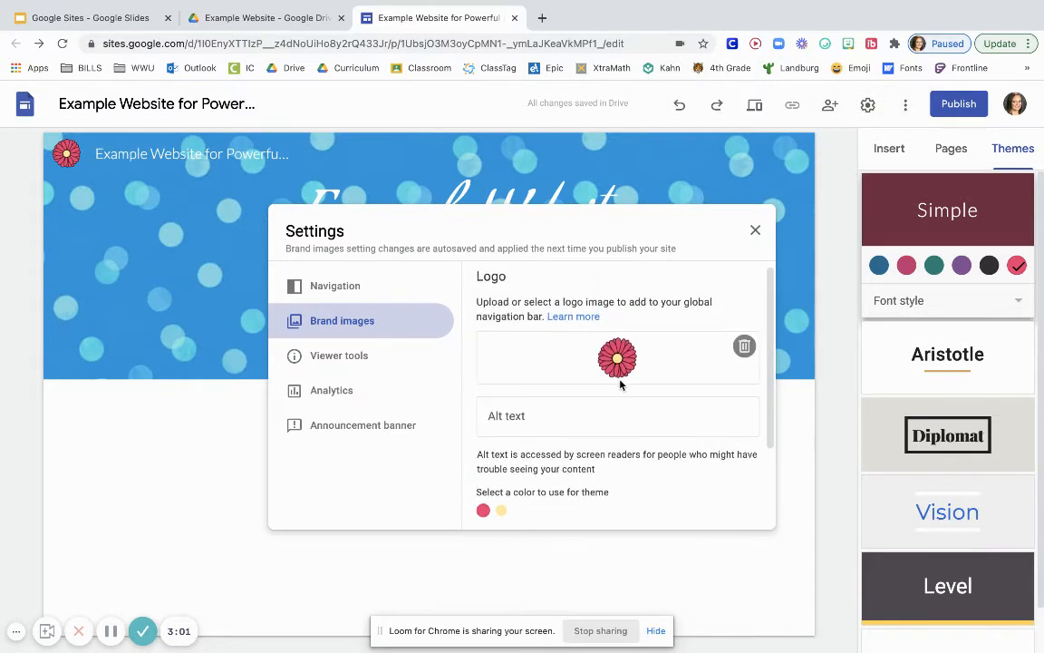
scroll(553, 317, down, 3)
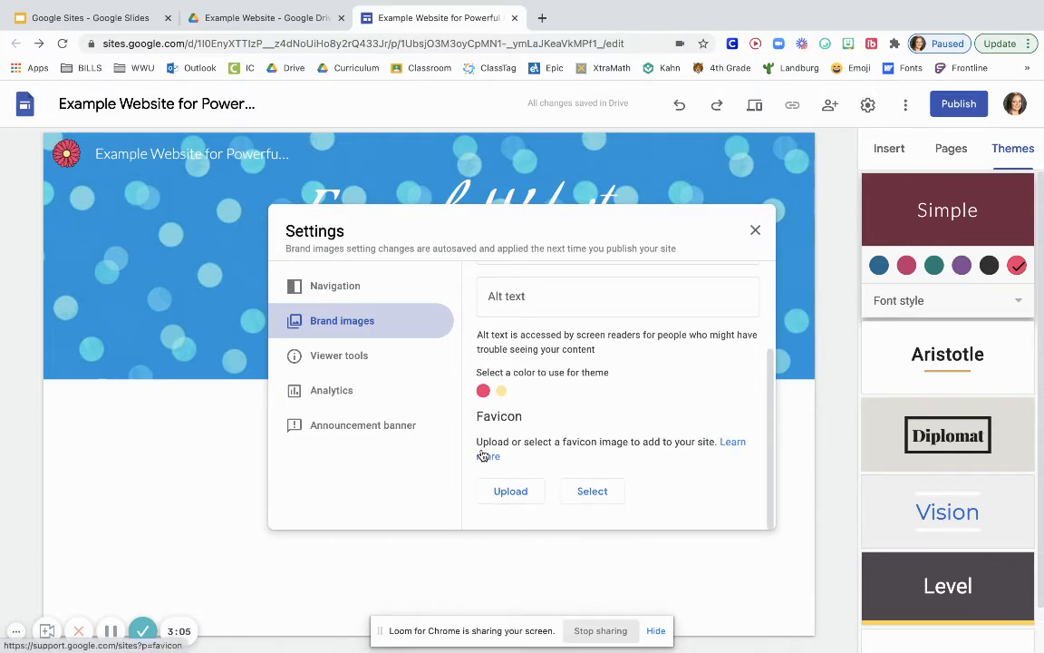
click(595, 493)
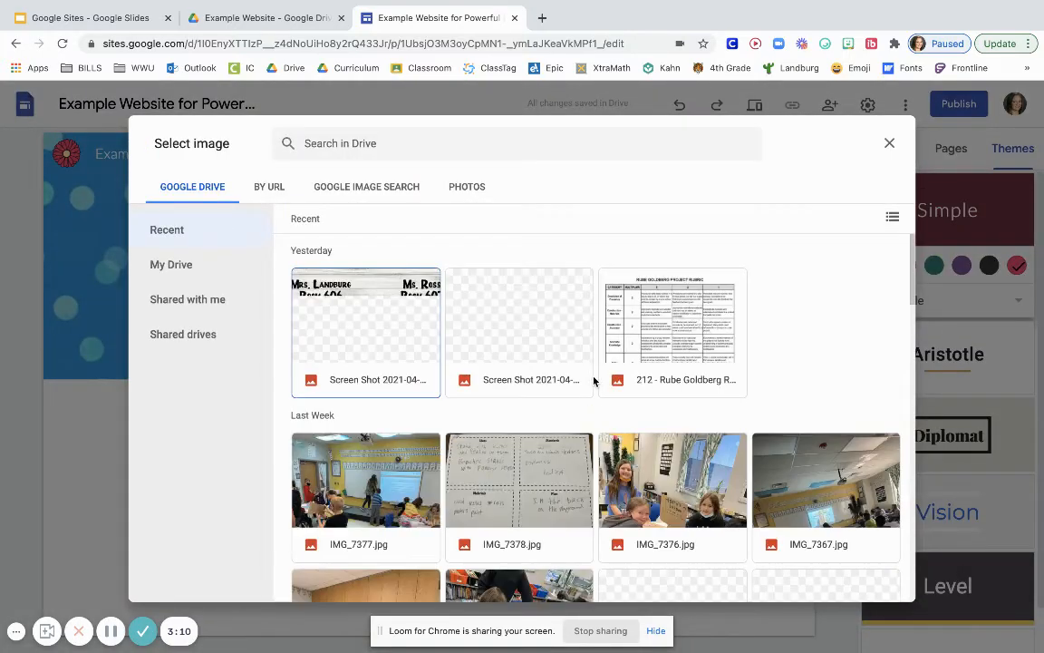
click(165, 267)
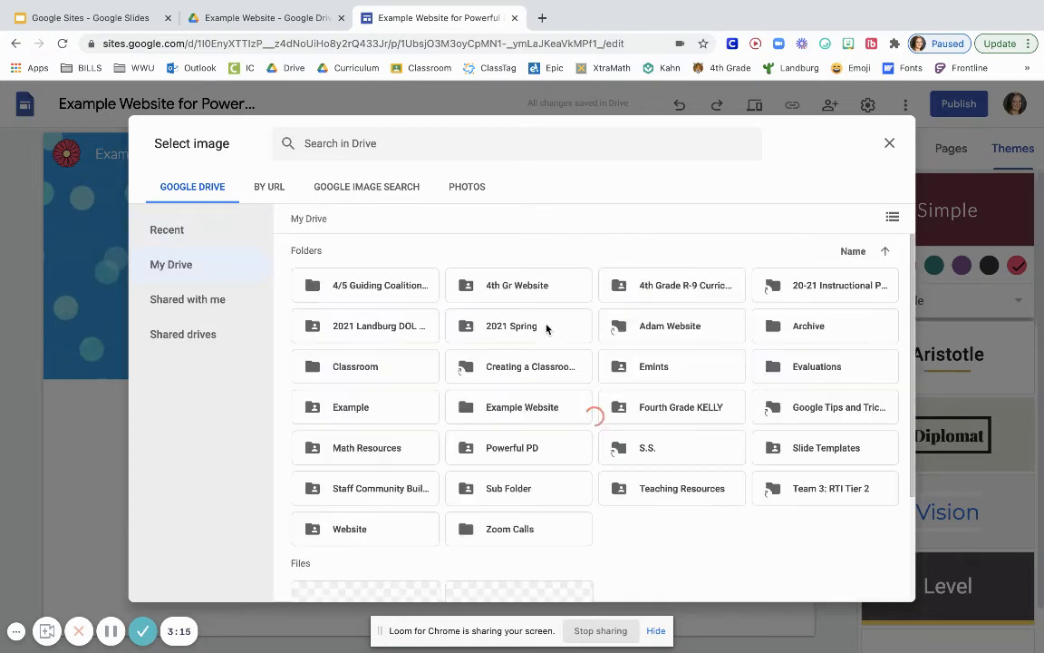
double_click(673, 498)
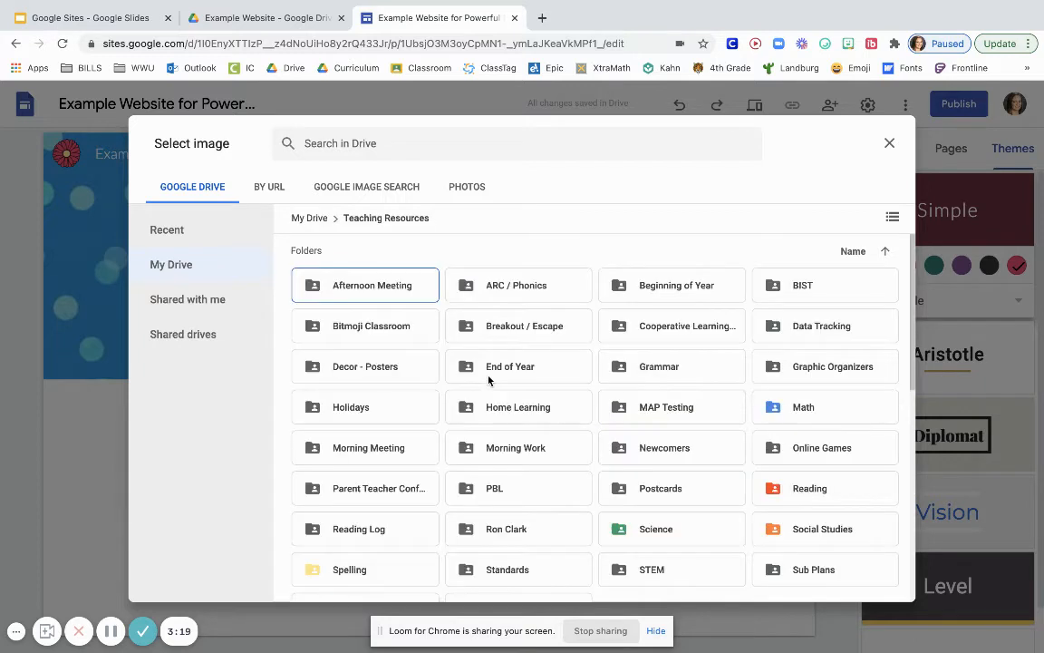
double_click(390, 364)
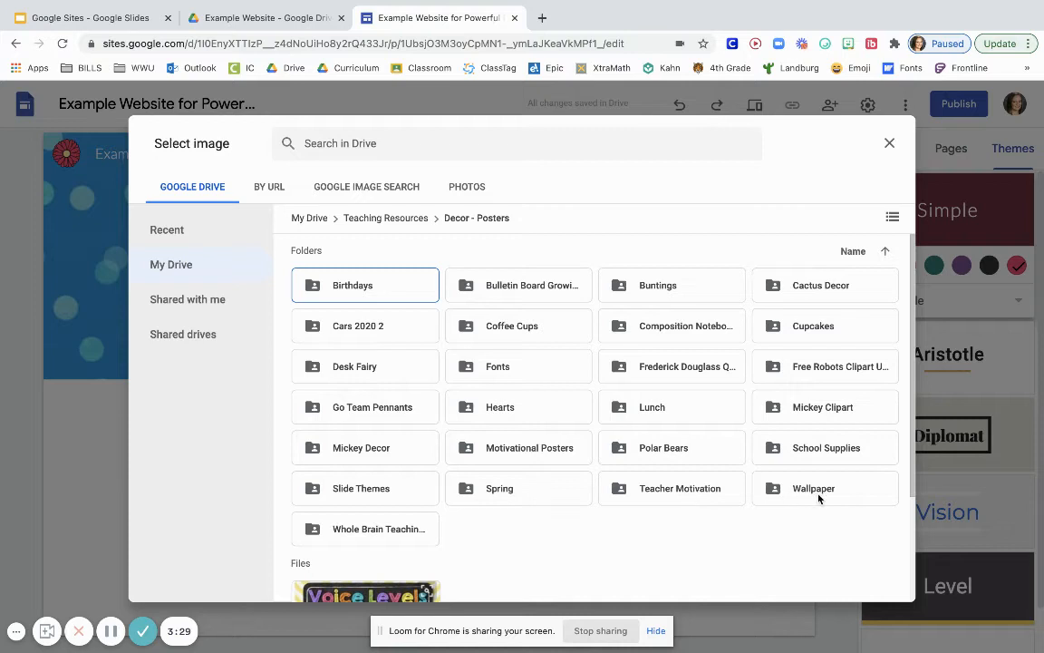
double_click(826, 287)
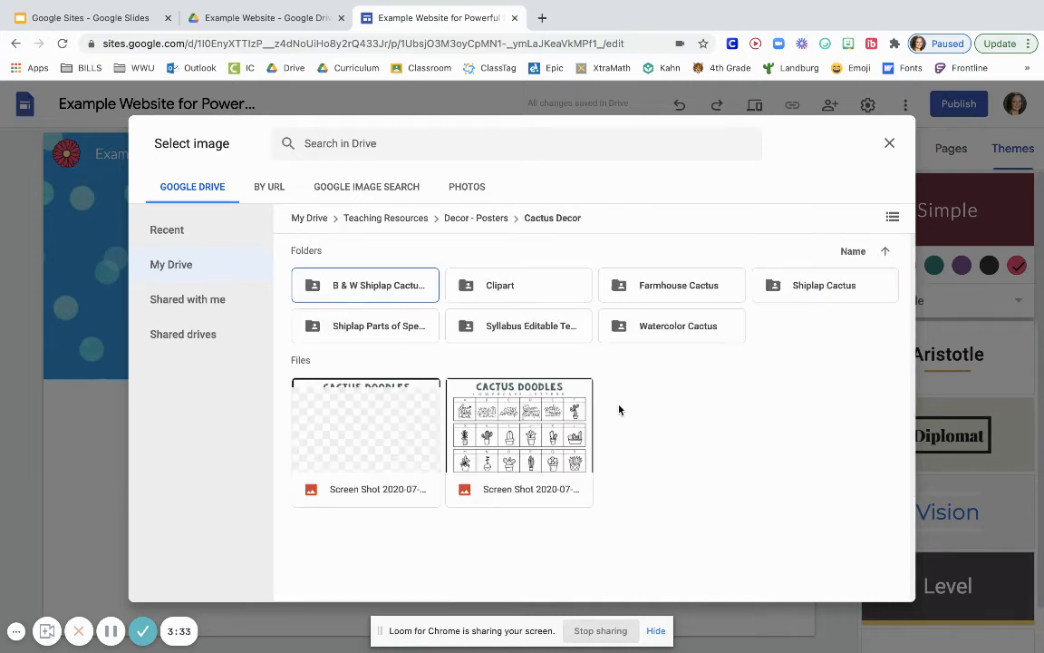
double_click(494, 287)
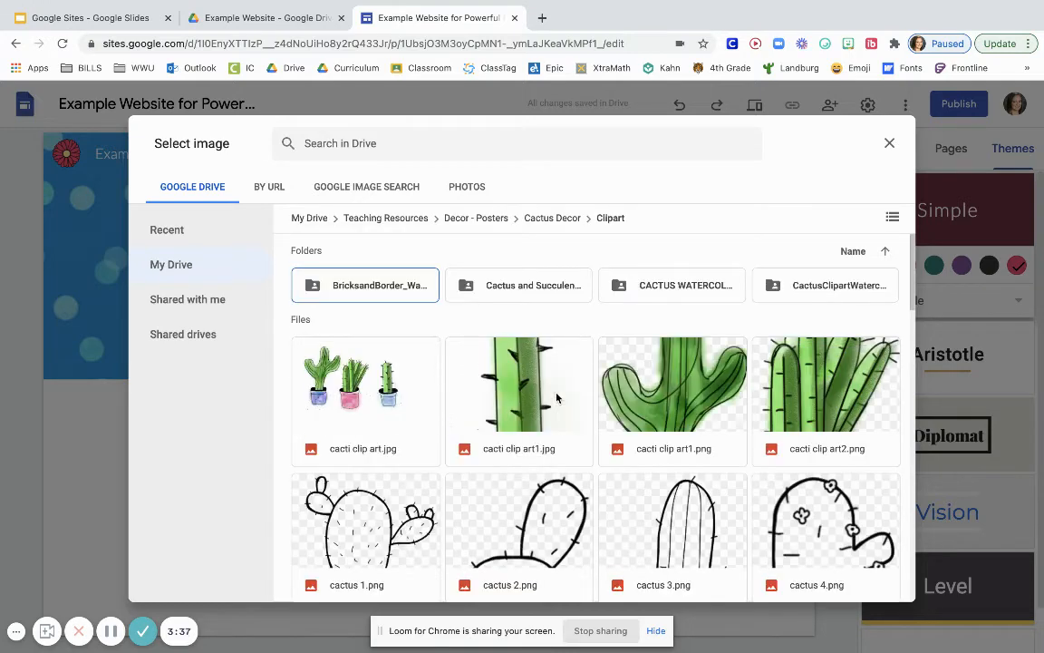
Find the white daisies image "pots_color (8).png" in the Clipart folder and insert it as the site's favicon.
scroll(557, 397, down, 7)
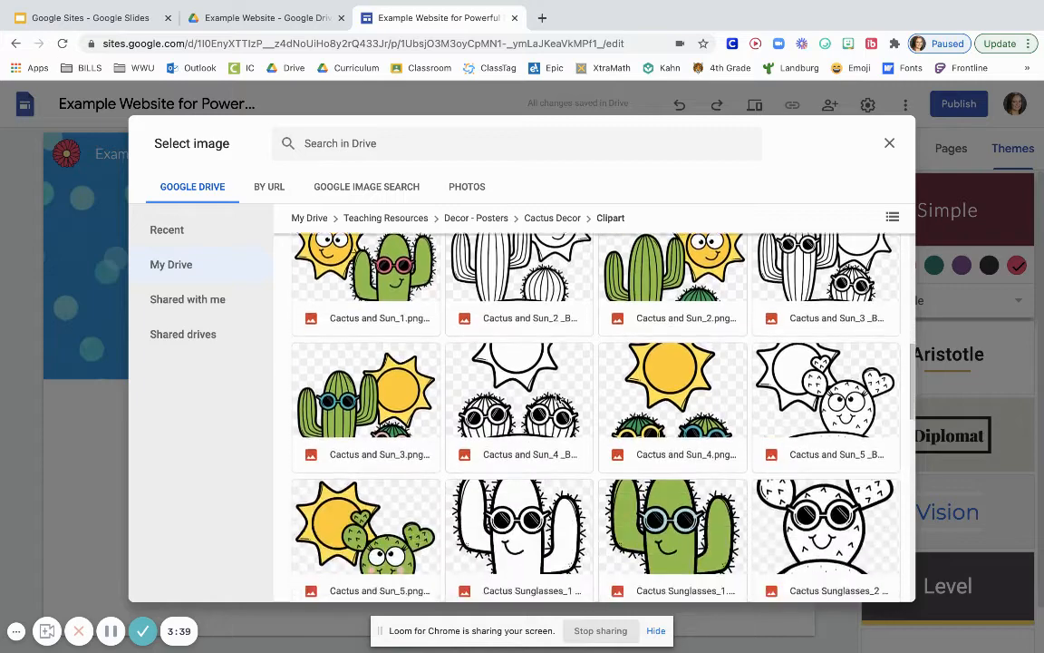
scroll(556, 398, down, 5)
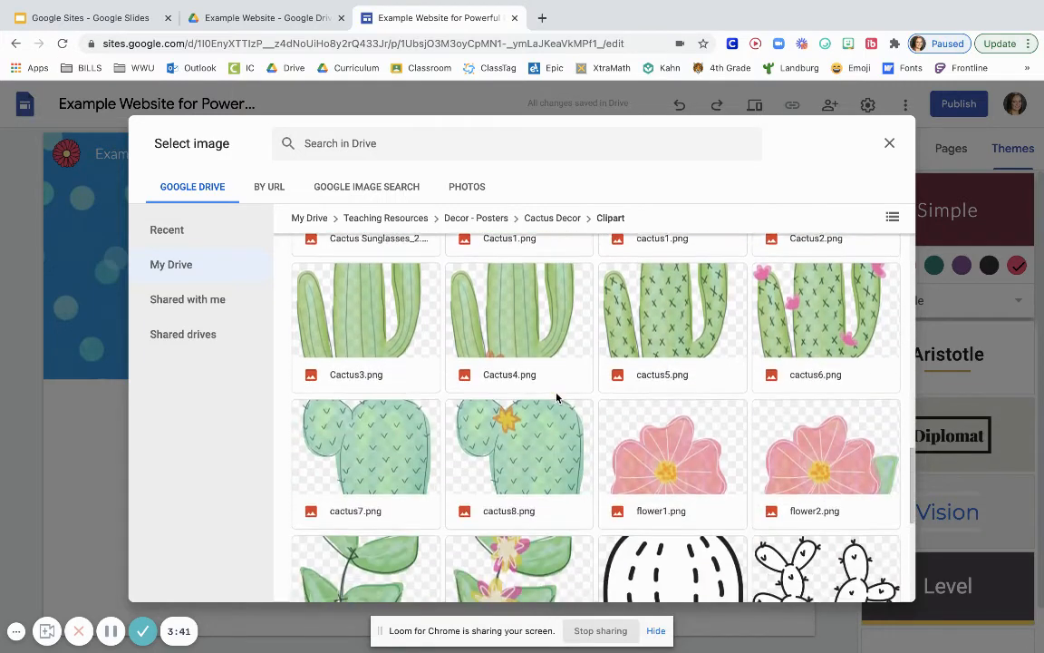
scroll(557, 397, down, 1)
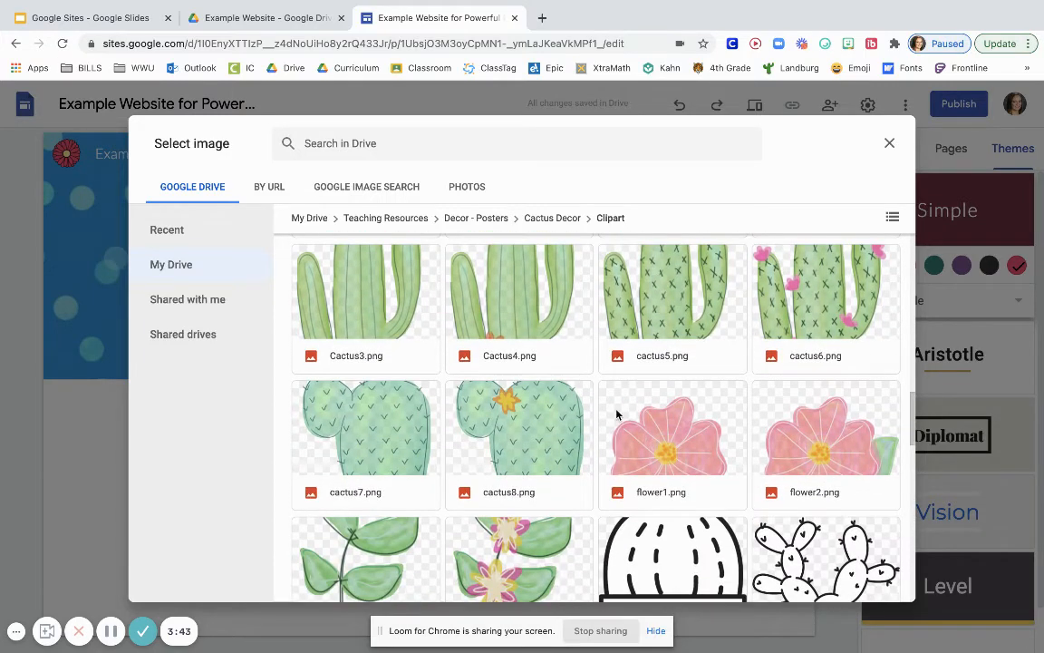
scroll(633, 397, down, 2)
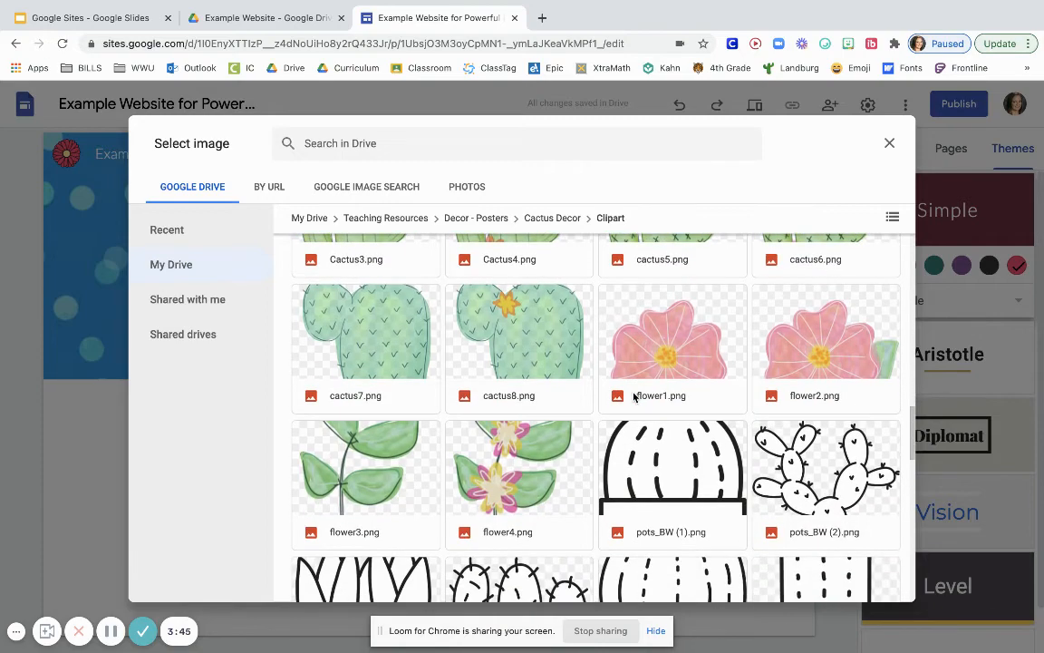
scroll(633, 397, down, 6)
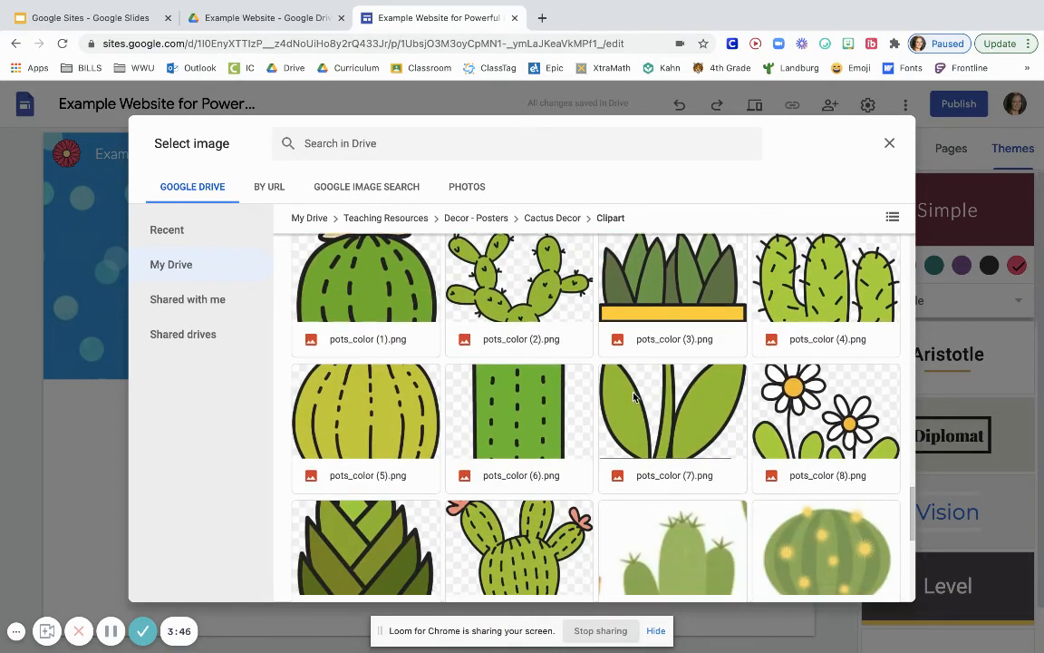
scroll(634, 397, down, 3)
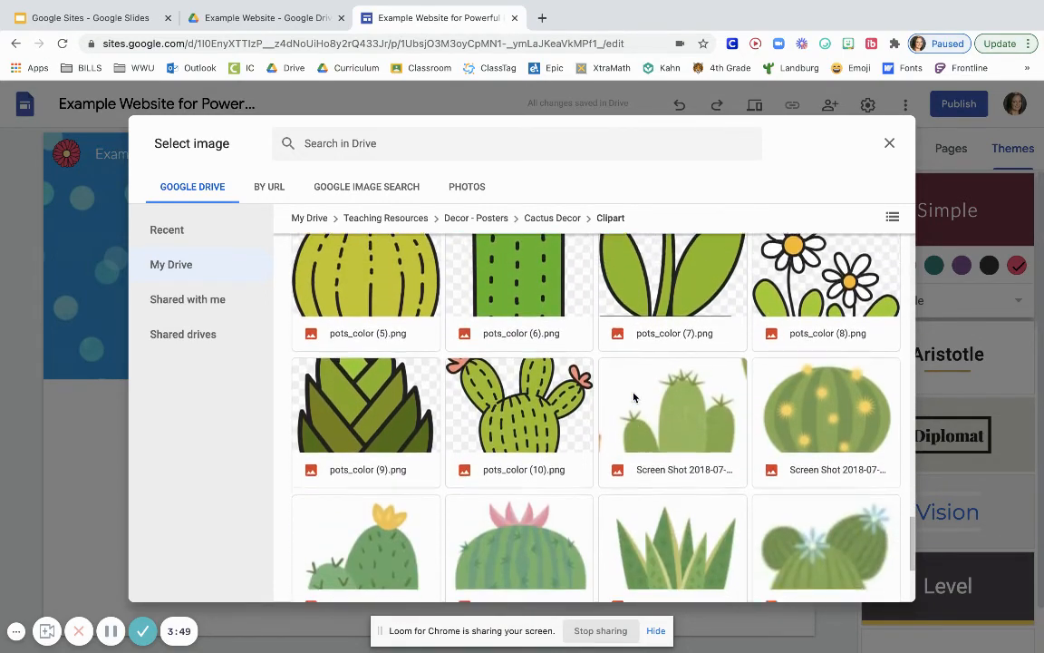
scroll(634, 397, up, 3)
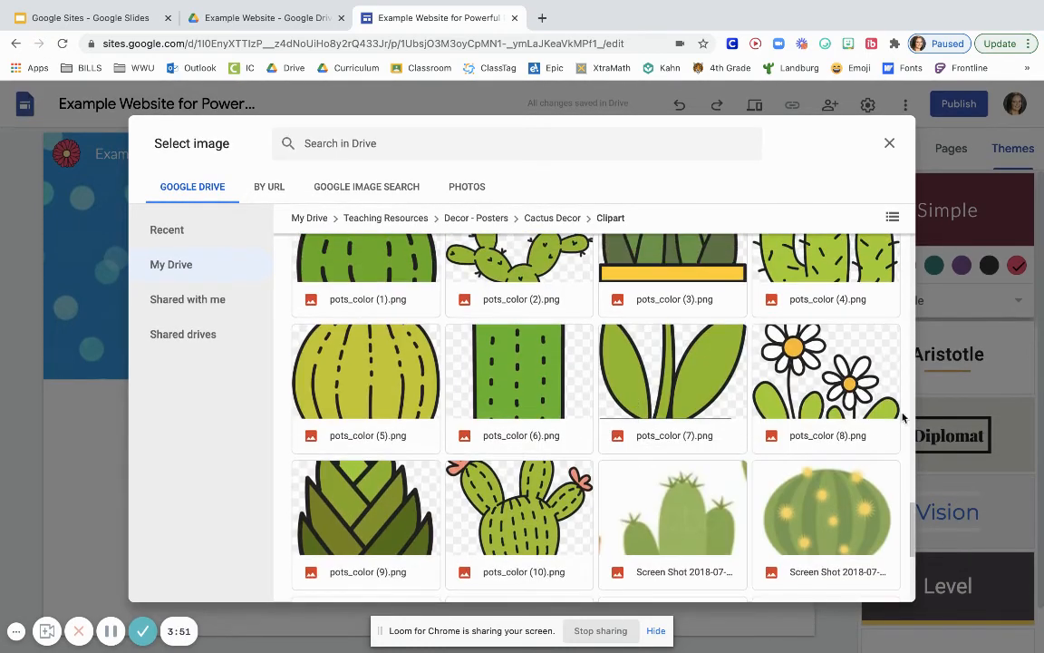
click(827, 377)
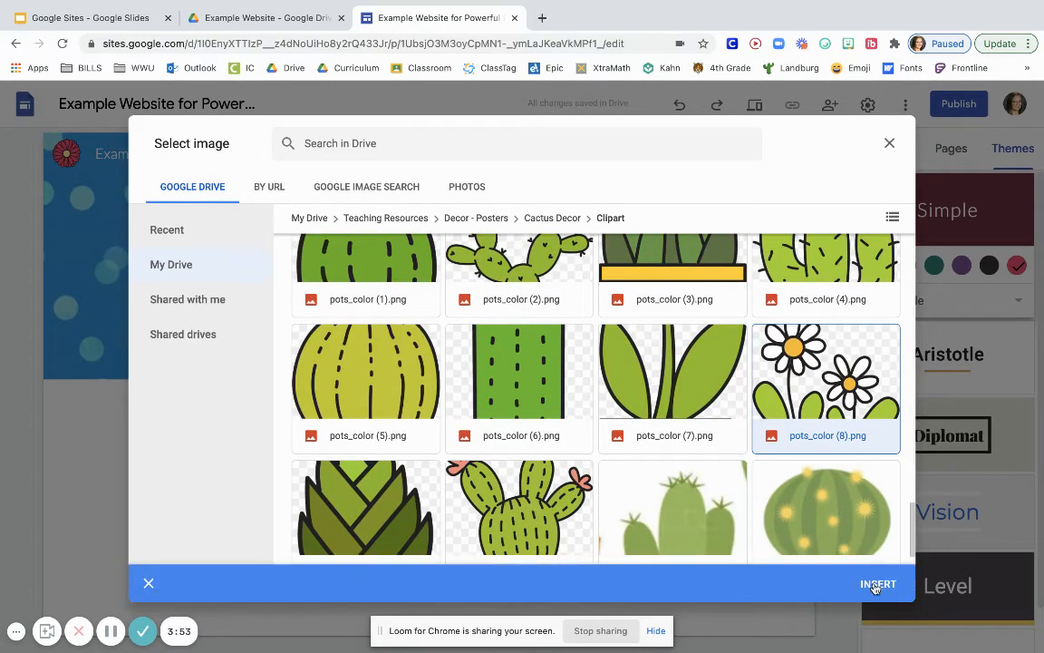
click(874, 582)
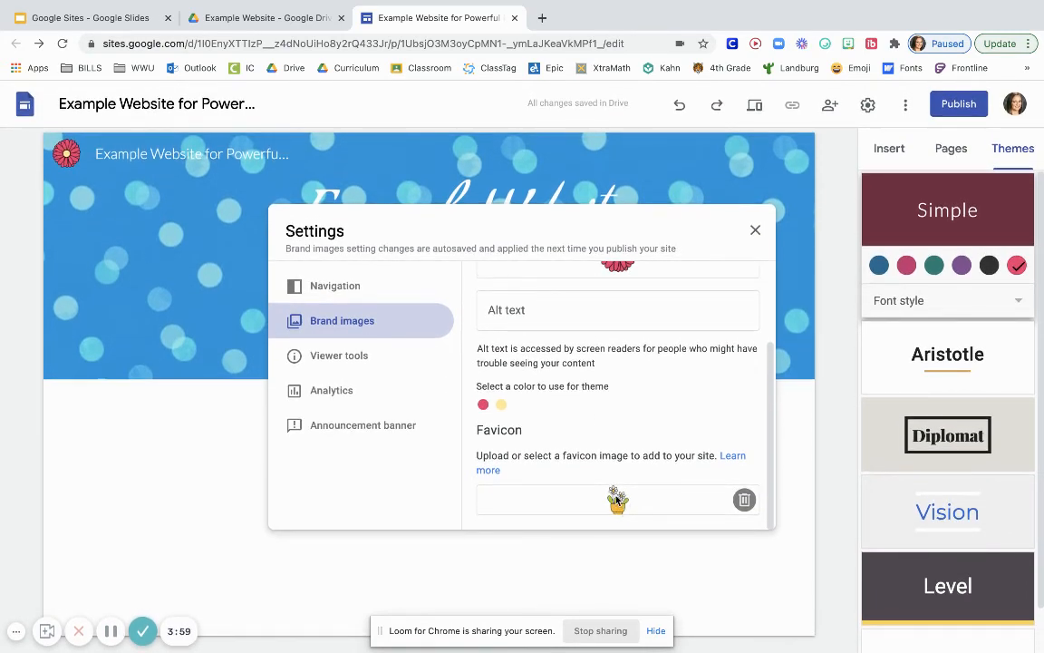
Review the viewer tools options for the info icon and anchor links, and the Google Analytics settings.
click(354, 357)
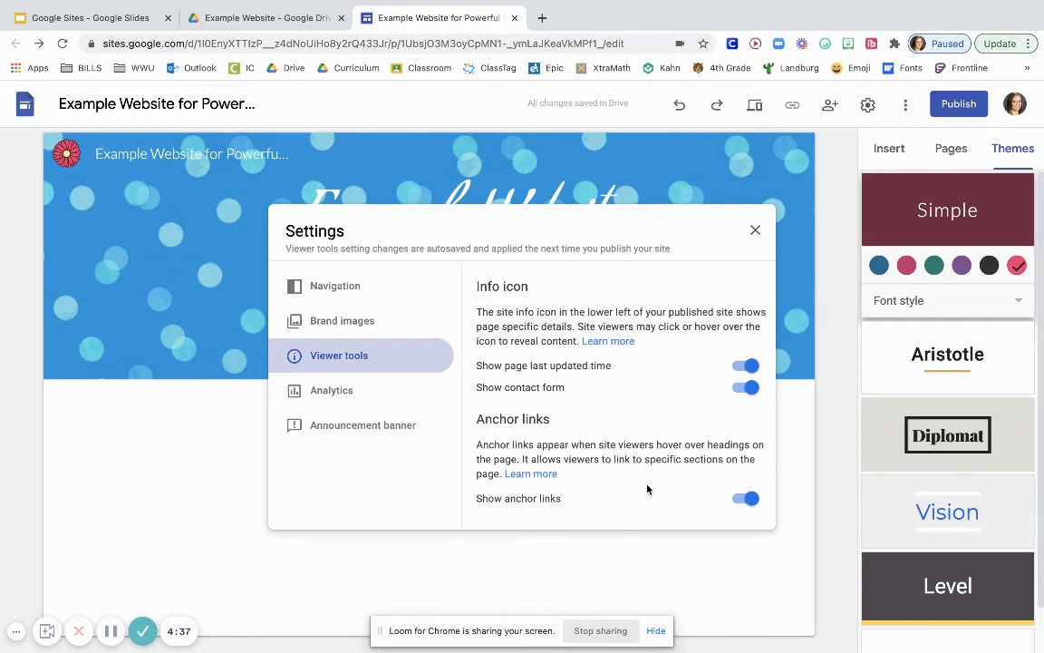
click(362, 391)
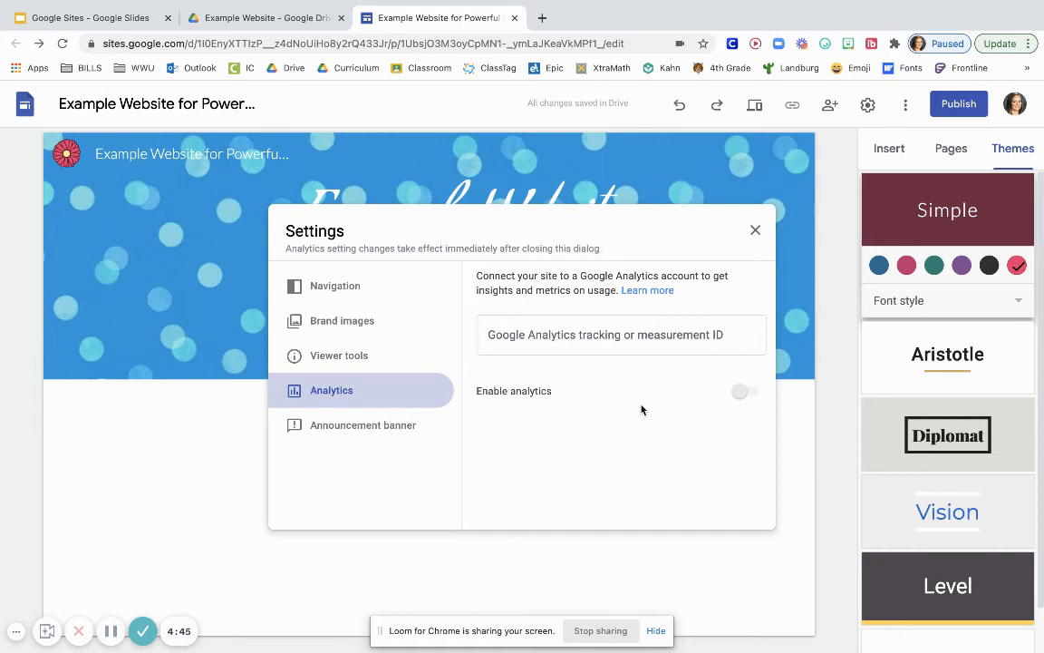
click(740, 394)
Turn the site's announcement banner on and switch it back off.
click(402, 428)
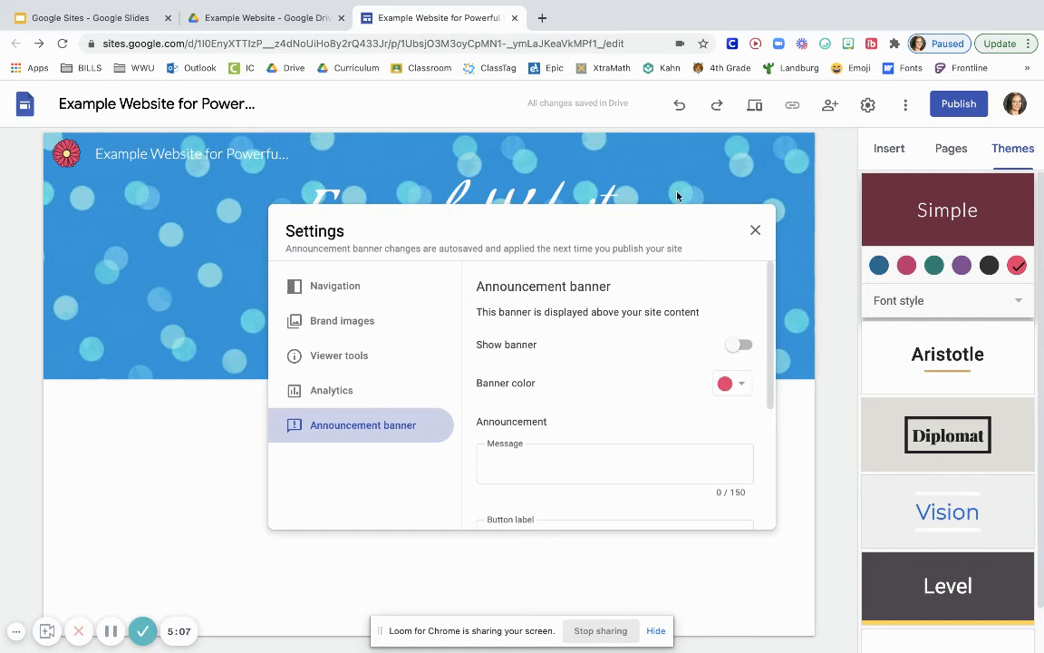
click(739, 346)
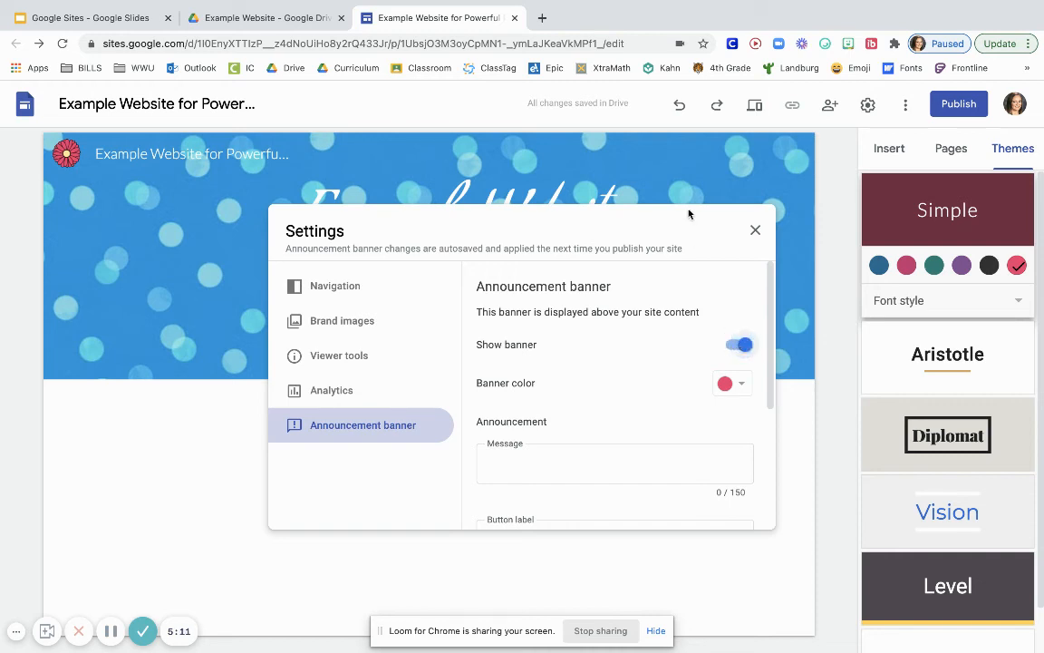
click(750, 347)
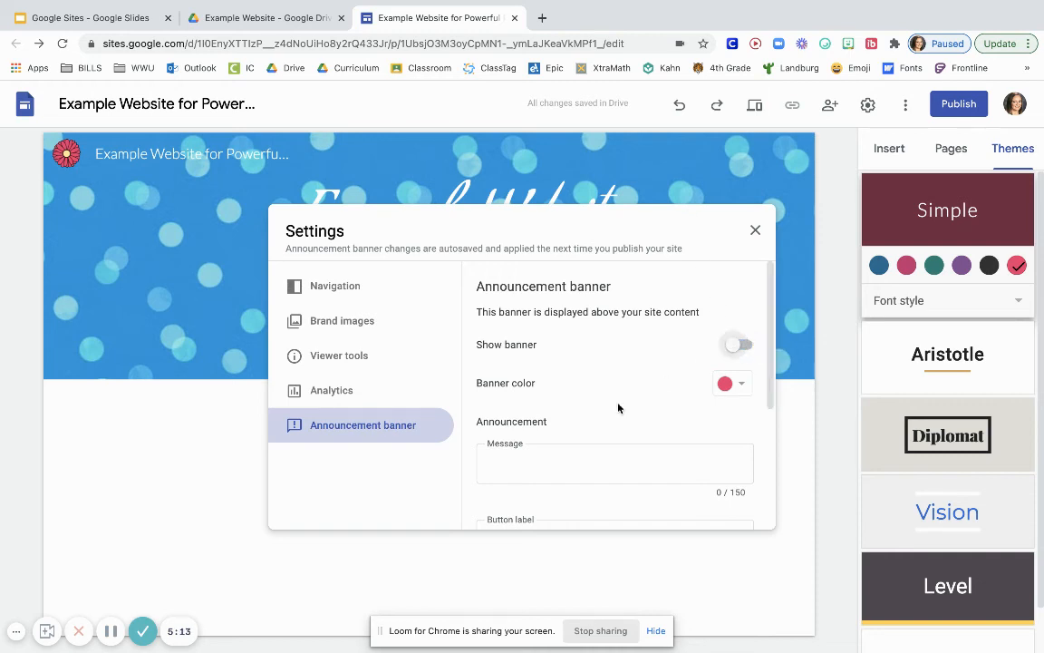
Review the announcement banner's color, message, button label, link and visibility options, and close the site settings.
scroll(618, 408, down, 2)
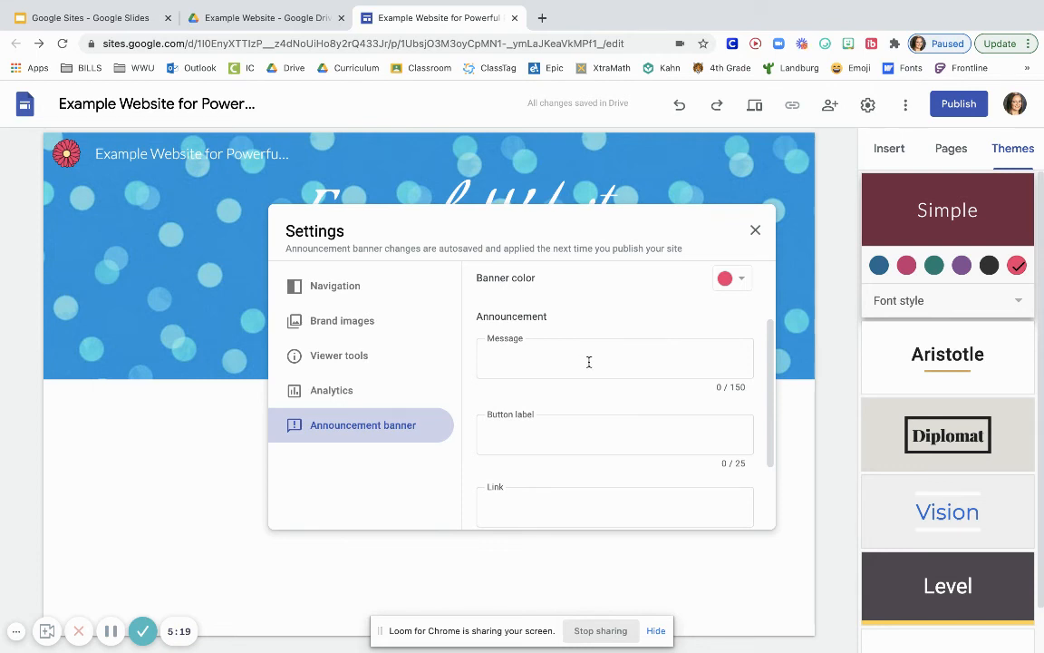
scroll(588, 362, down, 2)
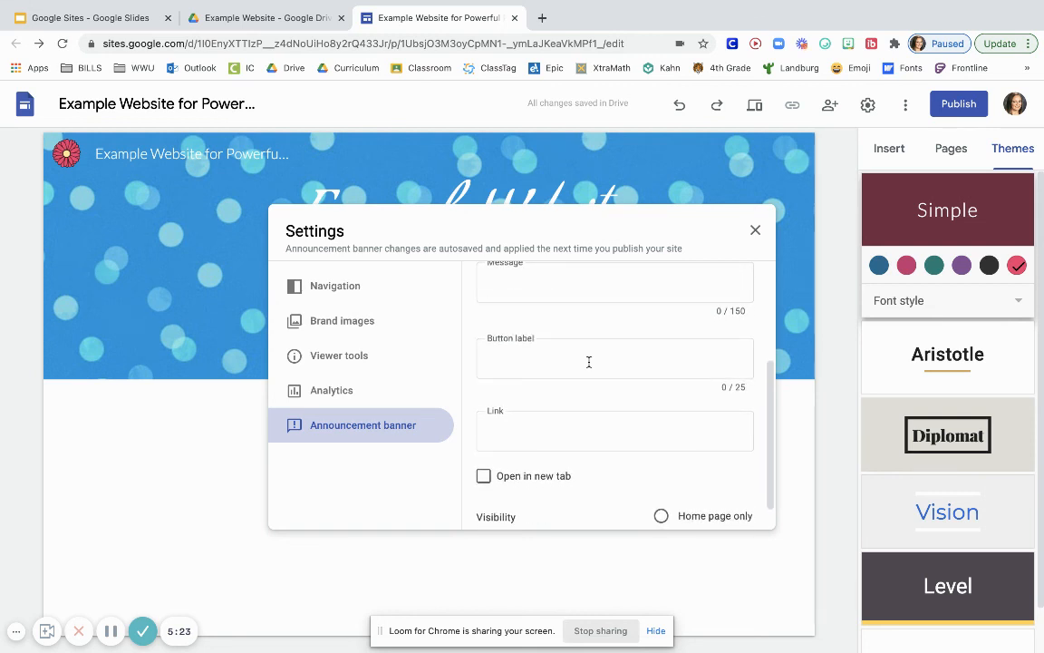
scroll(589, 361, down, 1)
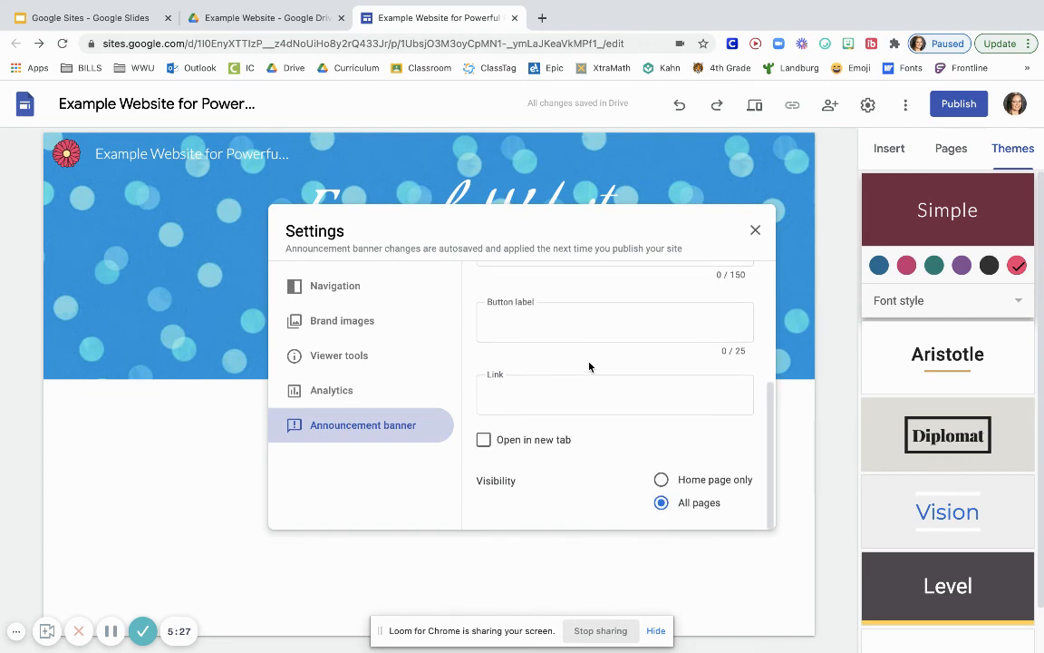
scroll(588, 364, up, 1)
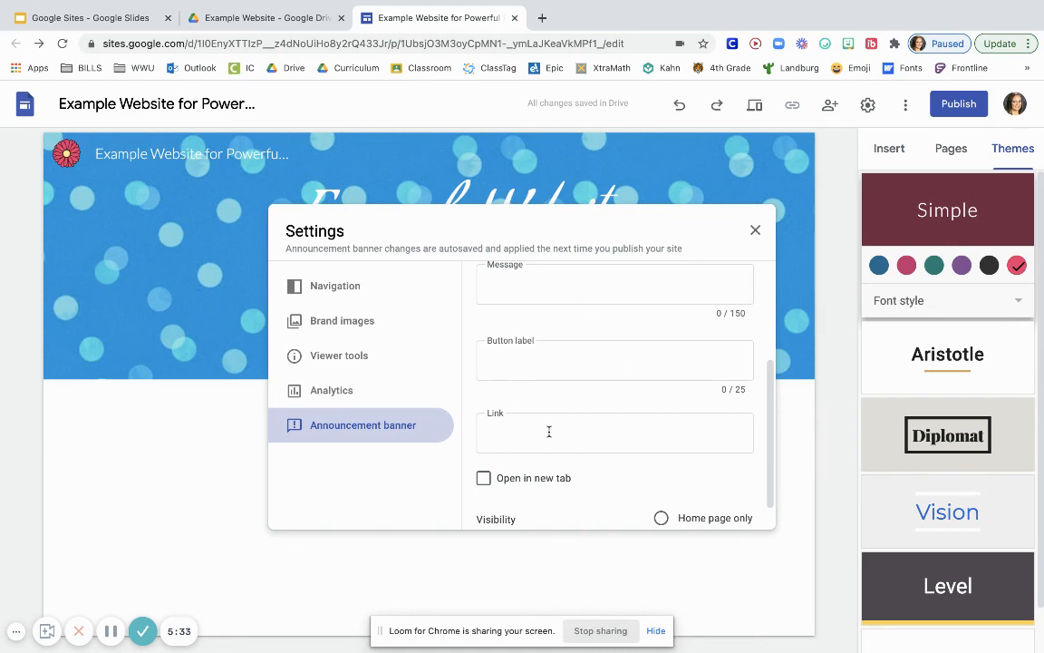
scroll(549, 431, down, 1)
scroll(549, 433, up, 5)
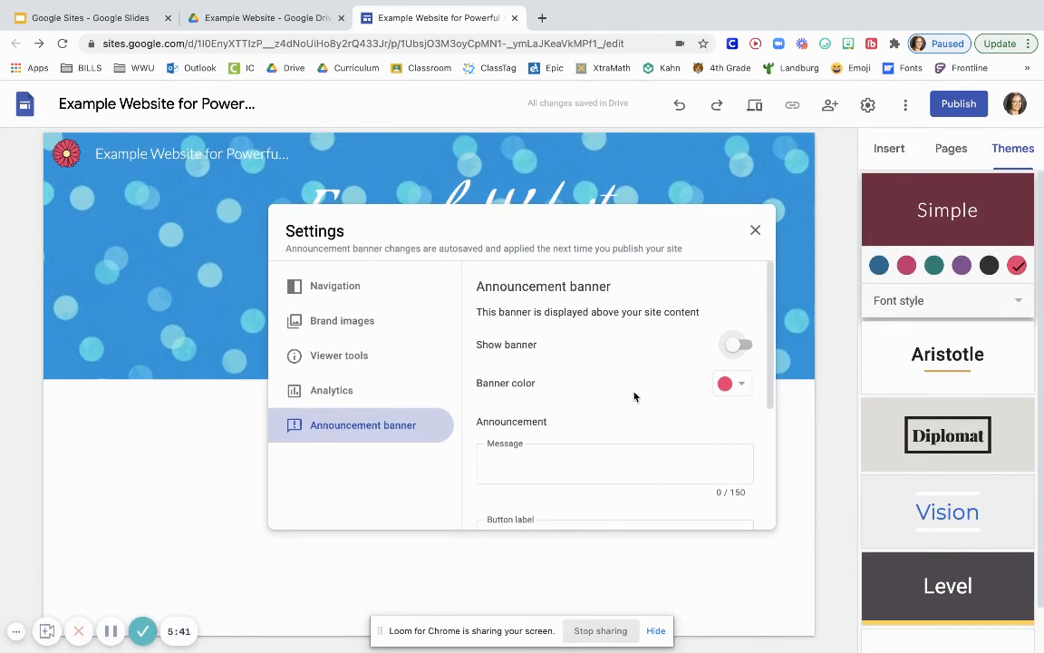
click(757, 233)
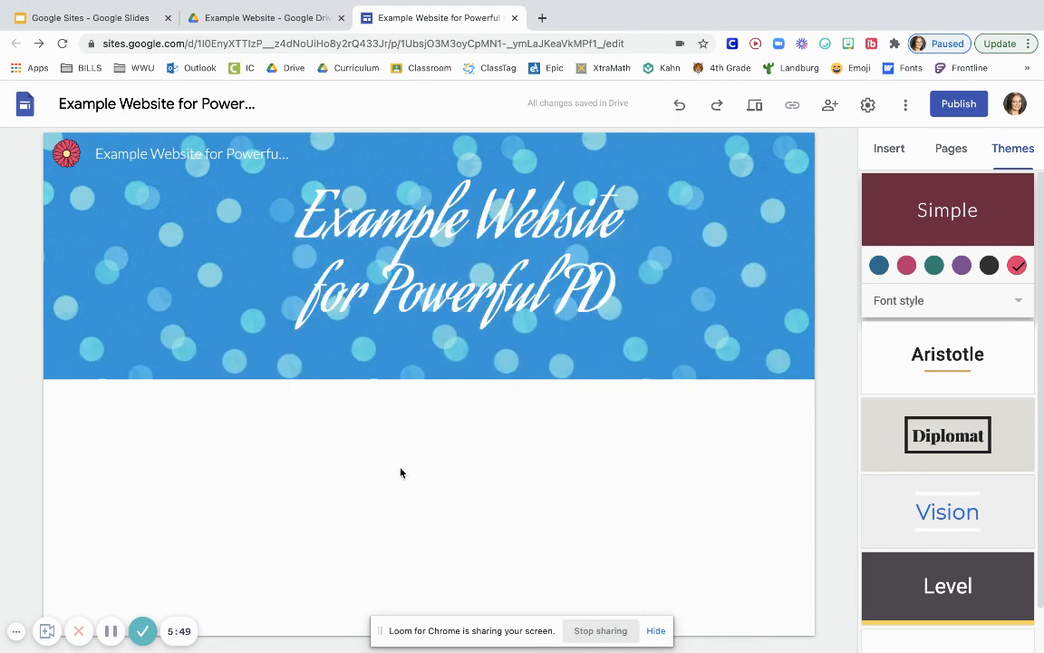